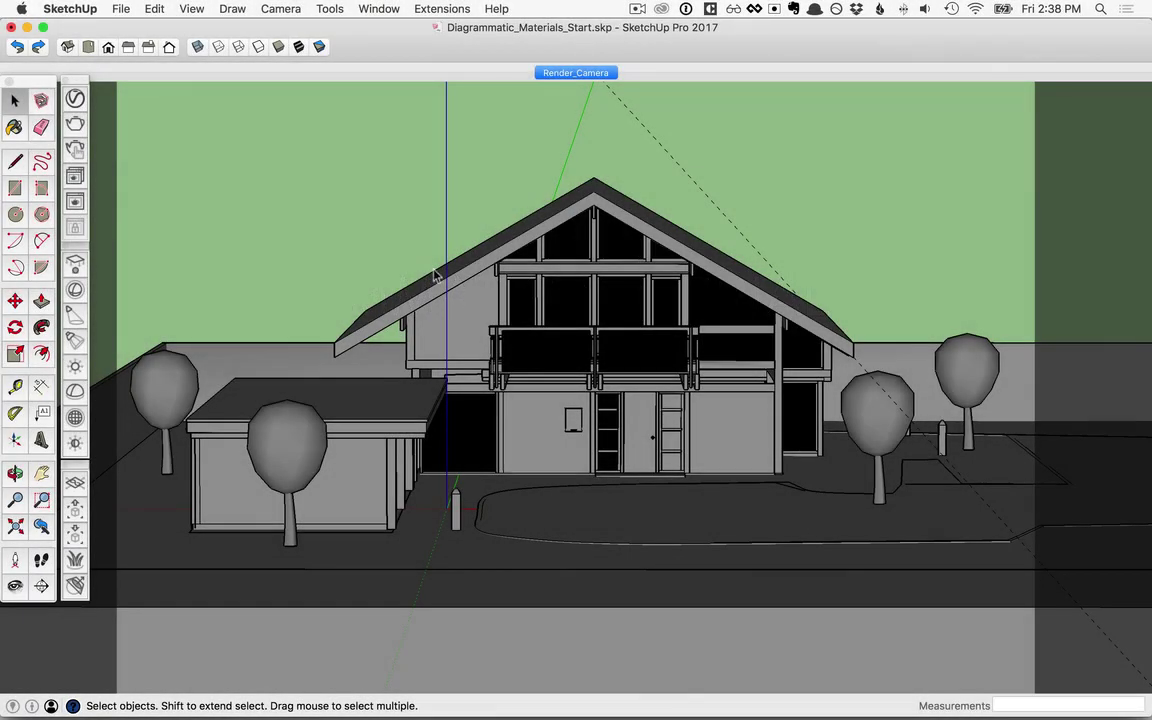
- Add Toon 02 from the V-Ray Diagrammatic material library to the scene's material list
{"action": "left_click", "coordinate": [68, 97]}
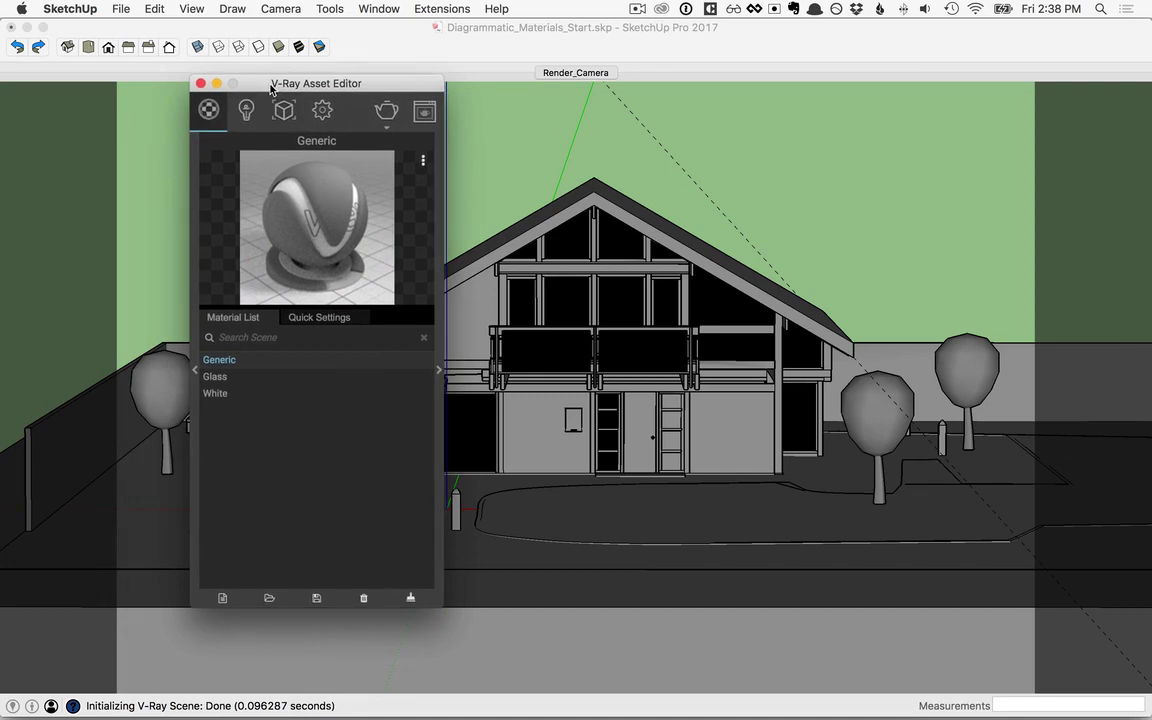
{"action": "left_click", "coordinate": [240, 372]}
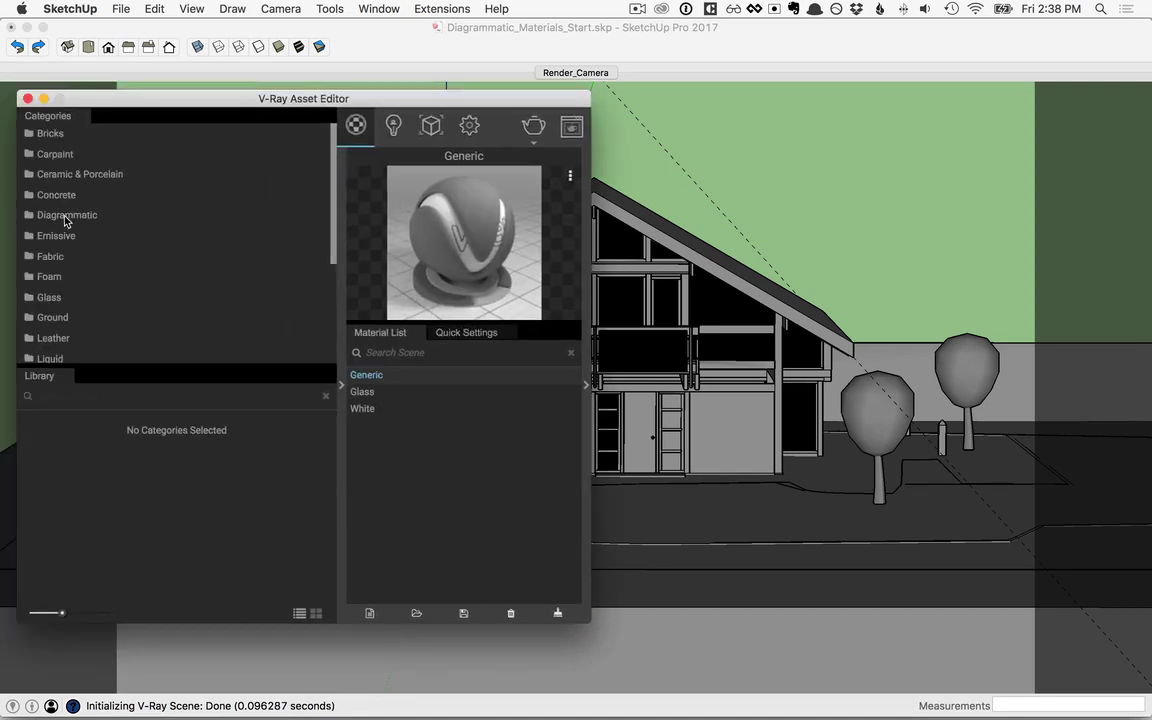
{"action": "left_click", "coordinate": [64, 216]}
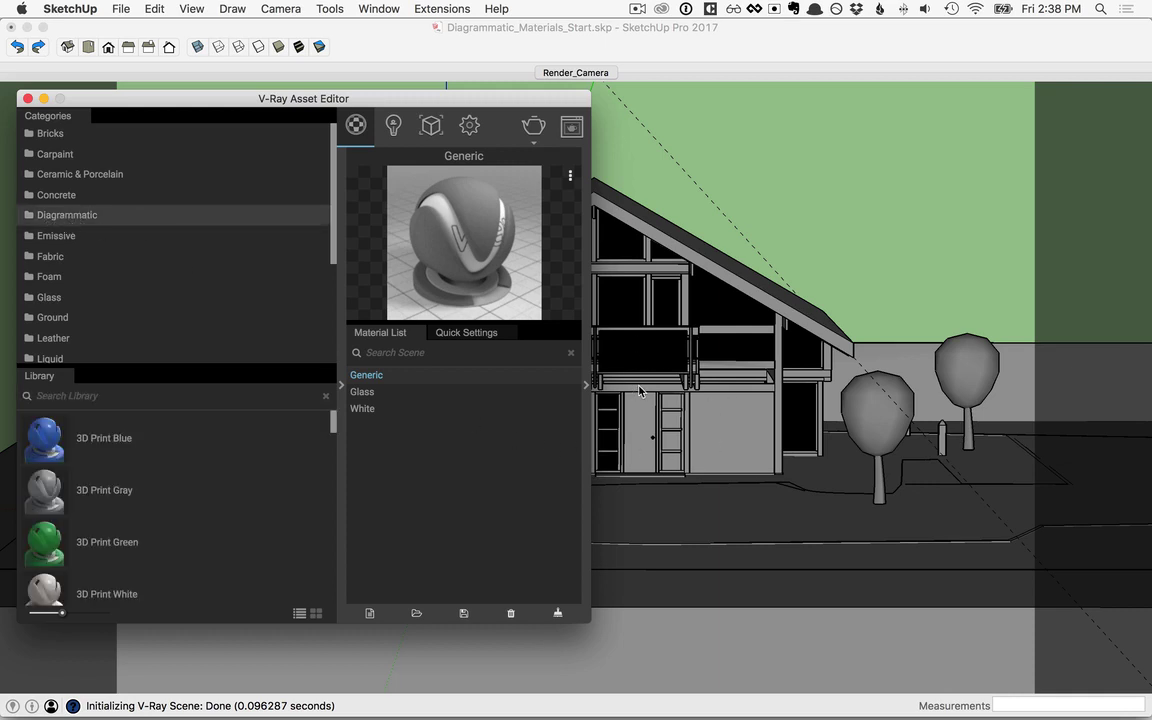
{"action": "left_click_drag", "start_coordinate": [333, 423], "coordinate": [333, 546]}
{"action": "left_click_drag", "start_coordinate": [47, 521], "coordinate": [425, 486]}
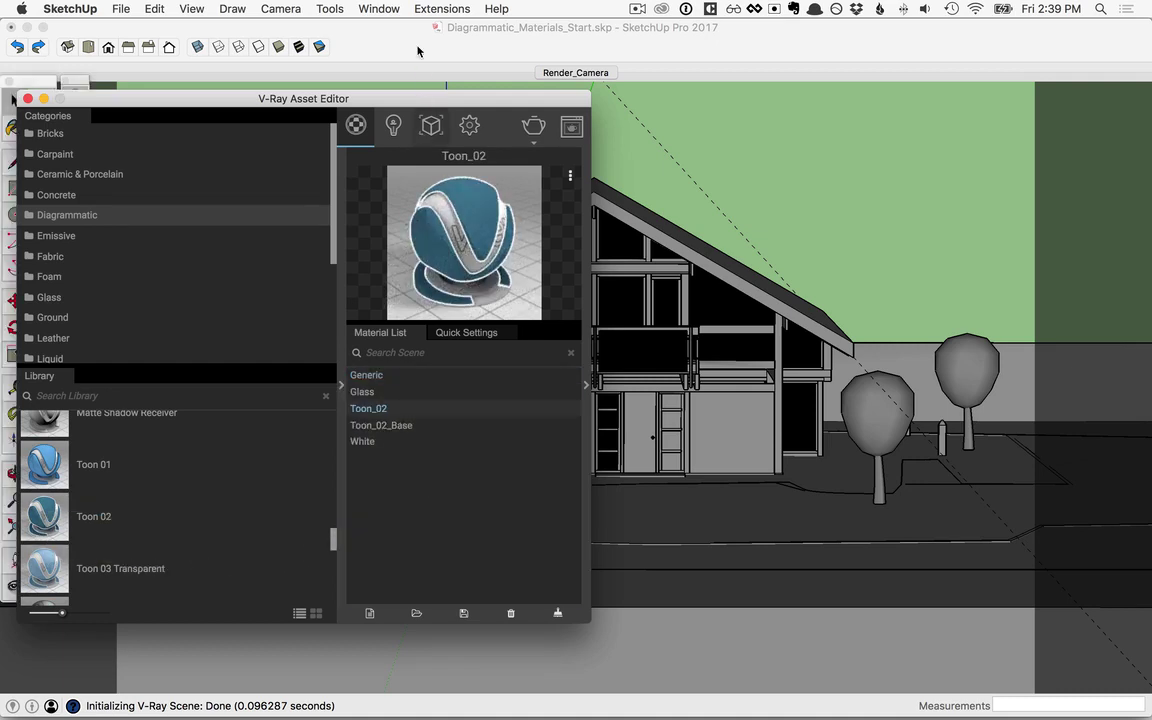
- Start an interactive V-Ray render of the current camera view
{"action": "left_click_drag", "start_coordinate": [336, 102], "coordinate": [425, 93]}
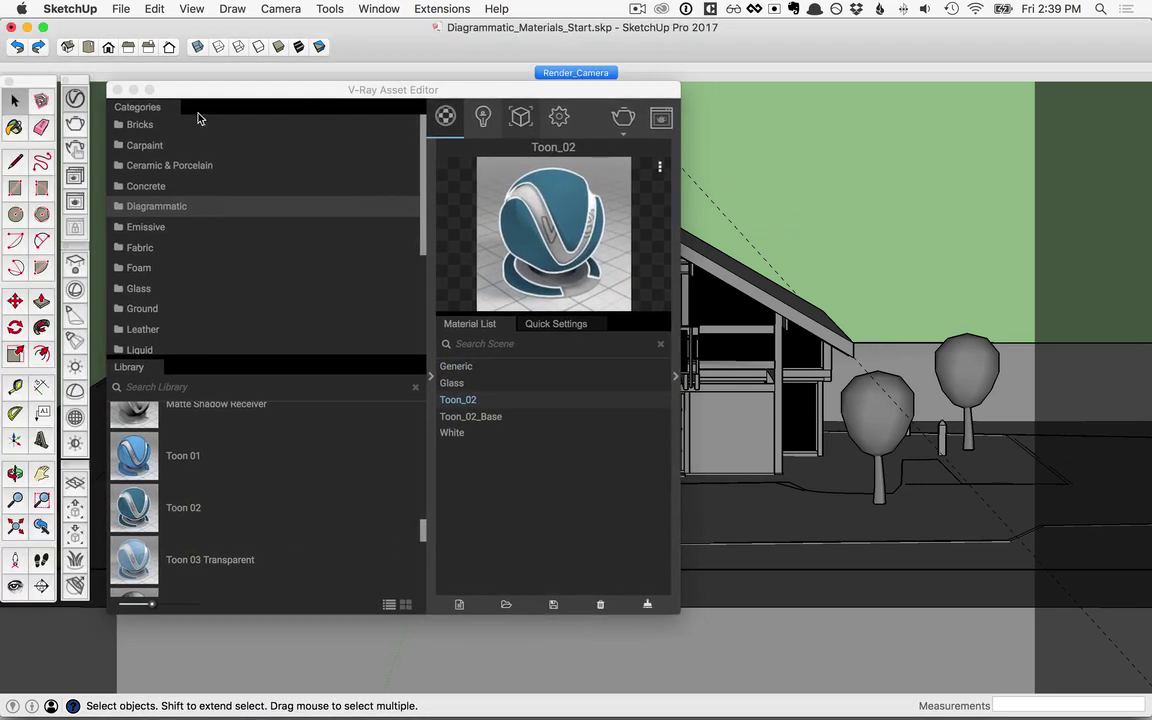
{"action": "left_click", "coordinate": [80, 148]}
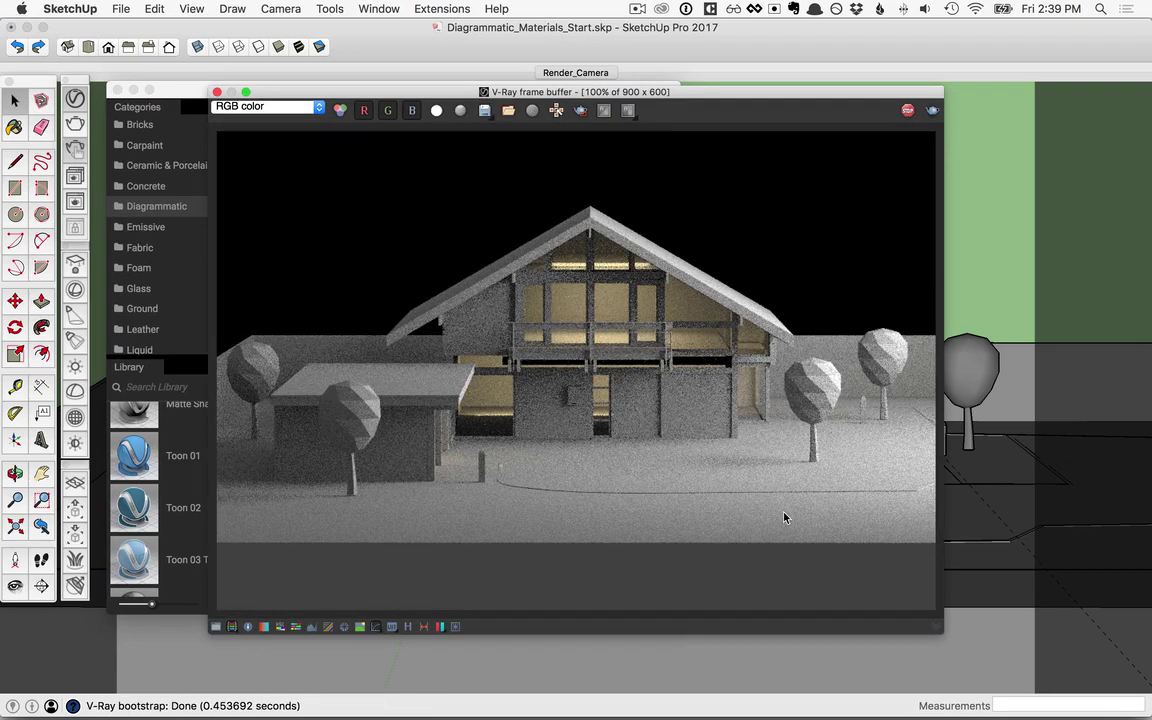
{"action": "left_click_drag", "start_coordinate": [400, 91], "coordinate": [605, 92]}
- Select all objects using the Generic material and apply Toon_02 to them
{"action": "left_click", "coordinate": [341, 96]}
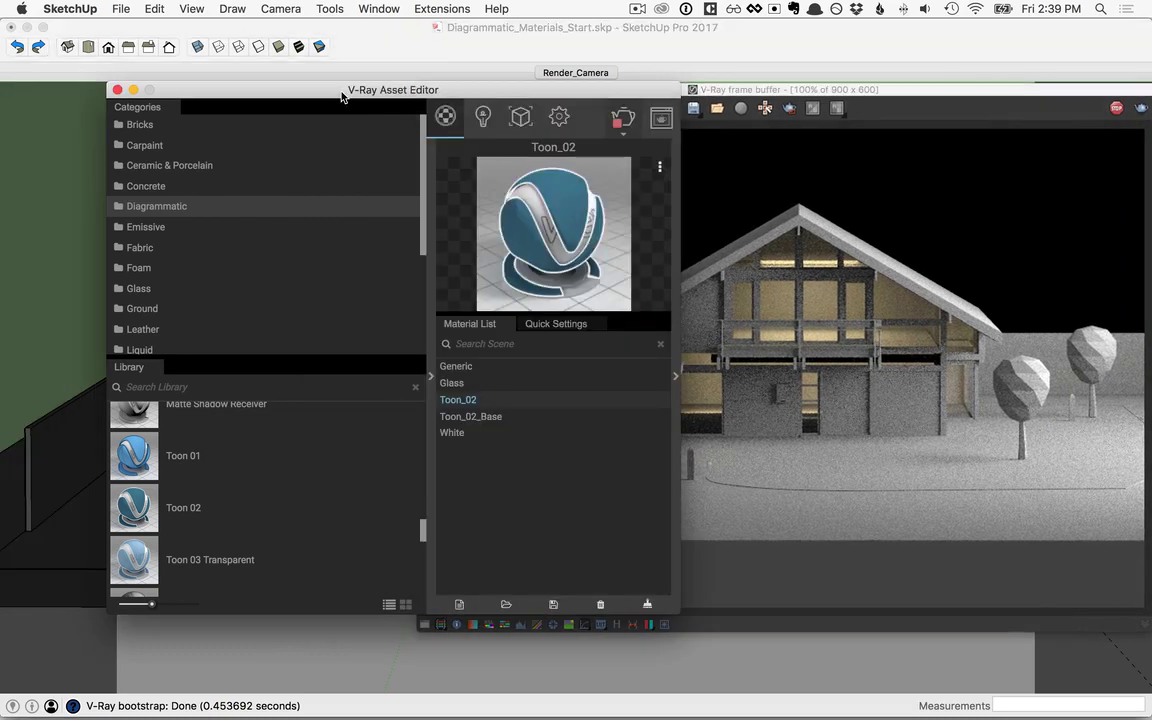
{"action": "right_click", "coordinate": [453, 373]}
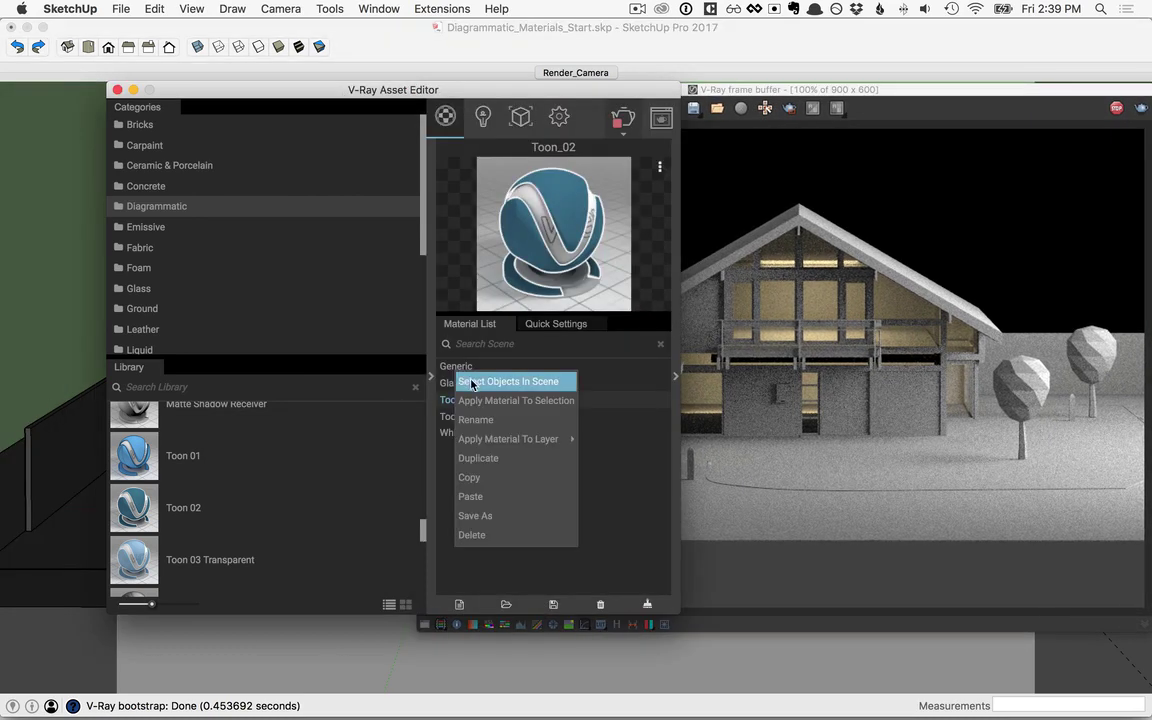
{"action": "left_click", "coordinate": [516, 387]}
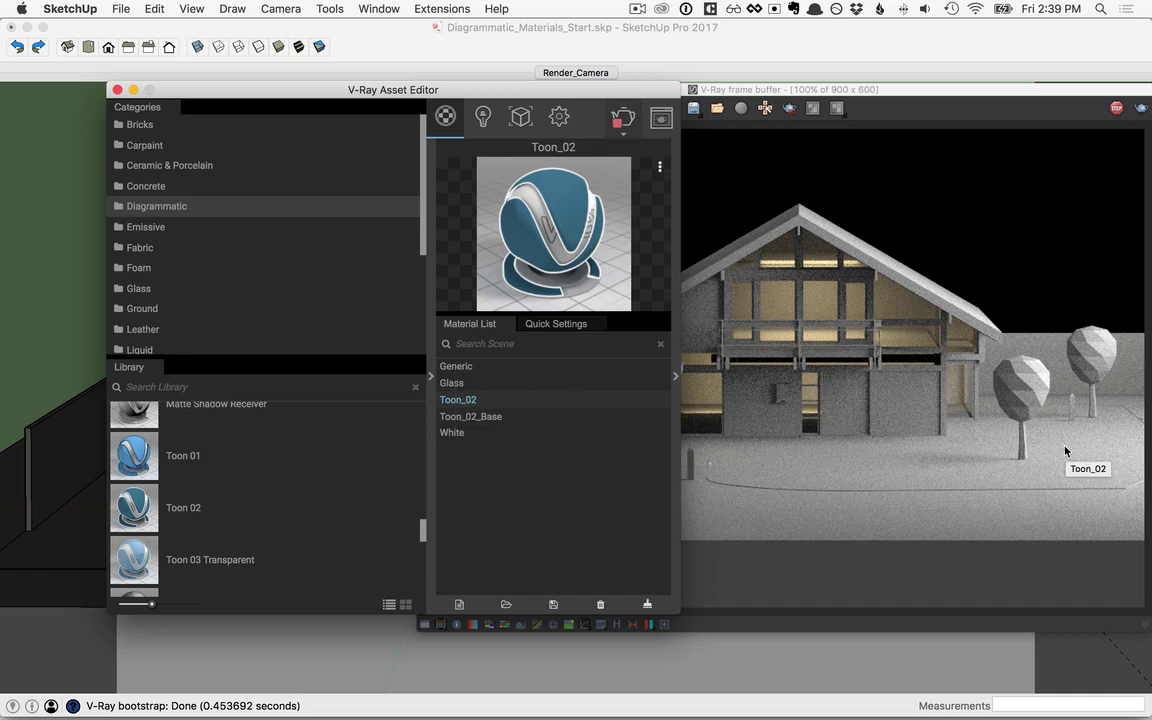
{"action": "right_click", "coordinate": [453, 404]}
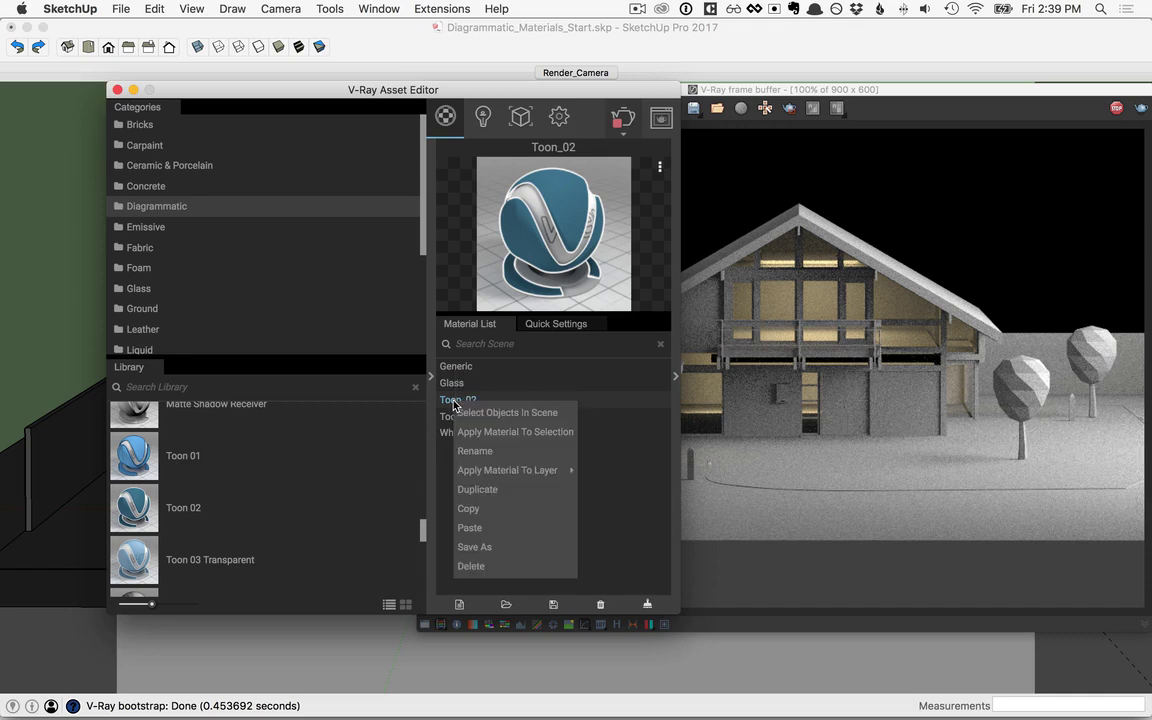
{"action": "left_click", "coordinate": [478, 432]}
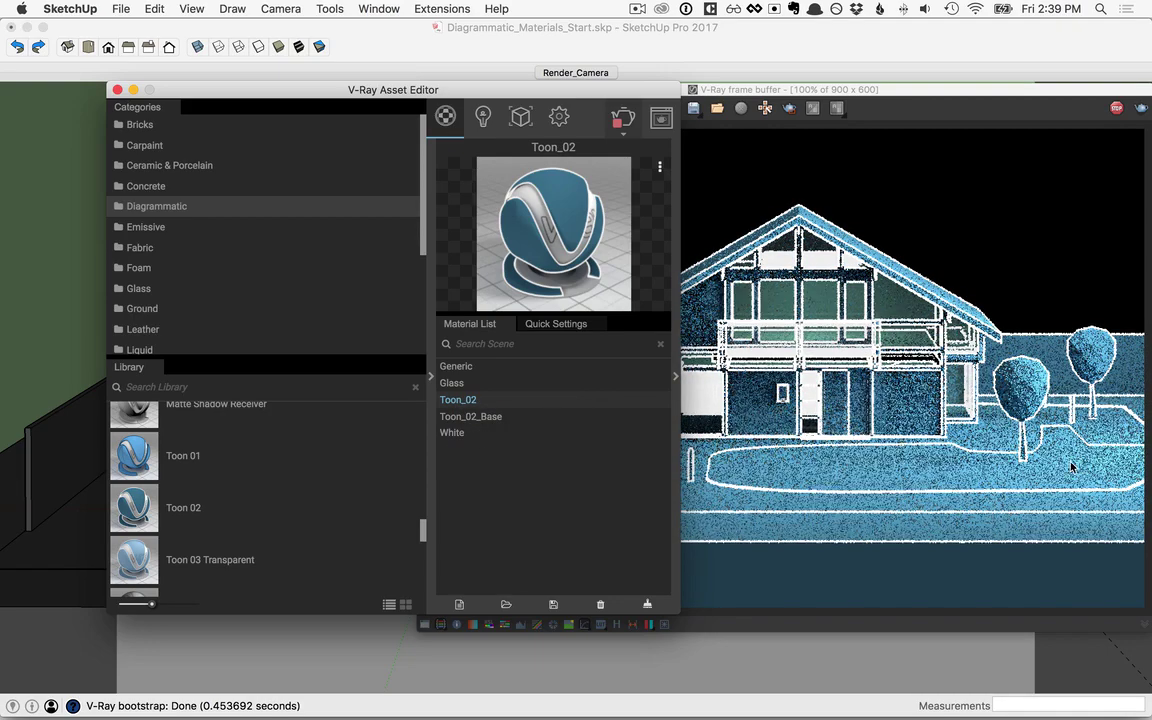
{"action": "left_click", "coordinate": [429, 379]}
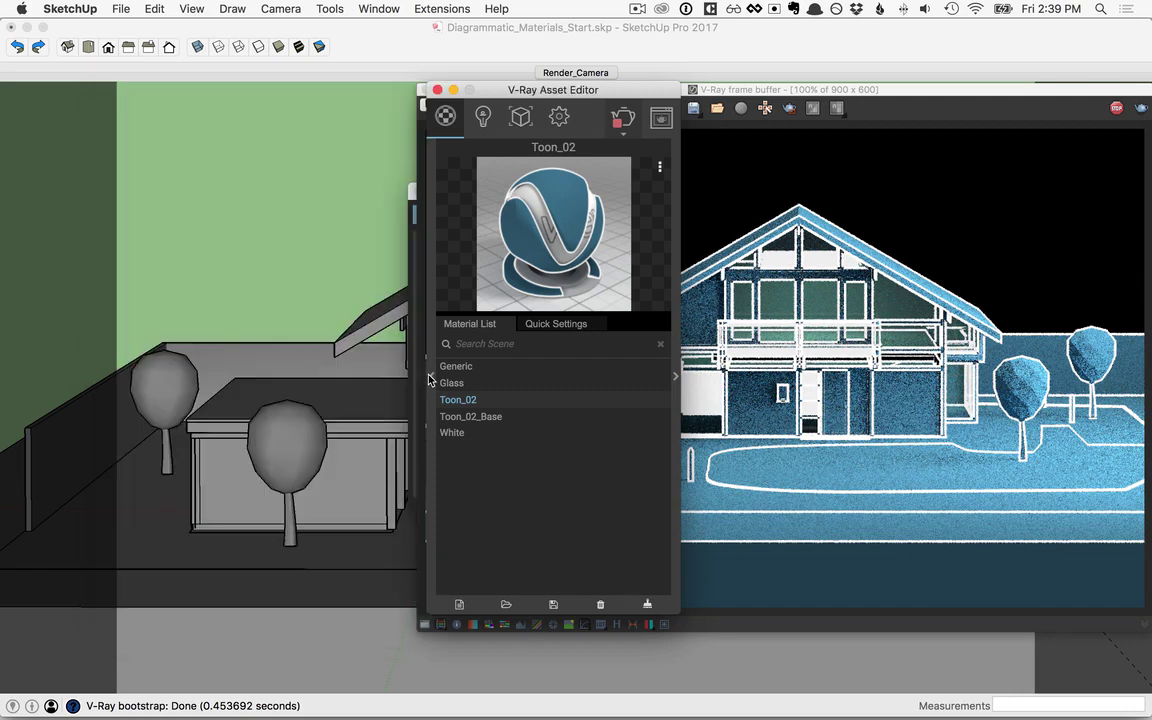
- Set Toon_02's base material to White
{"action": "left_click_drag", "start_coordinate": [654, 123], "coordinate": [230, 128]}
{"action": "left_click", "coordinate": [251, 383]}
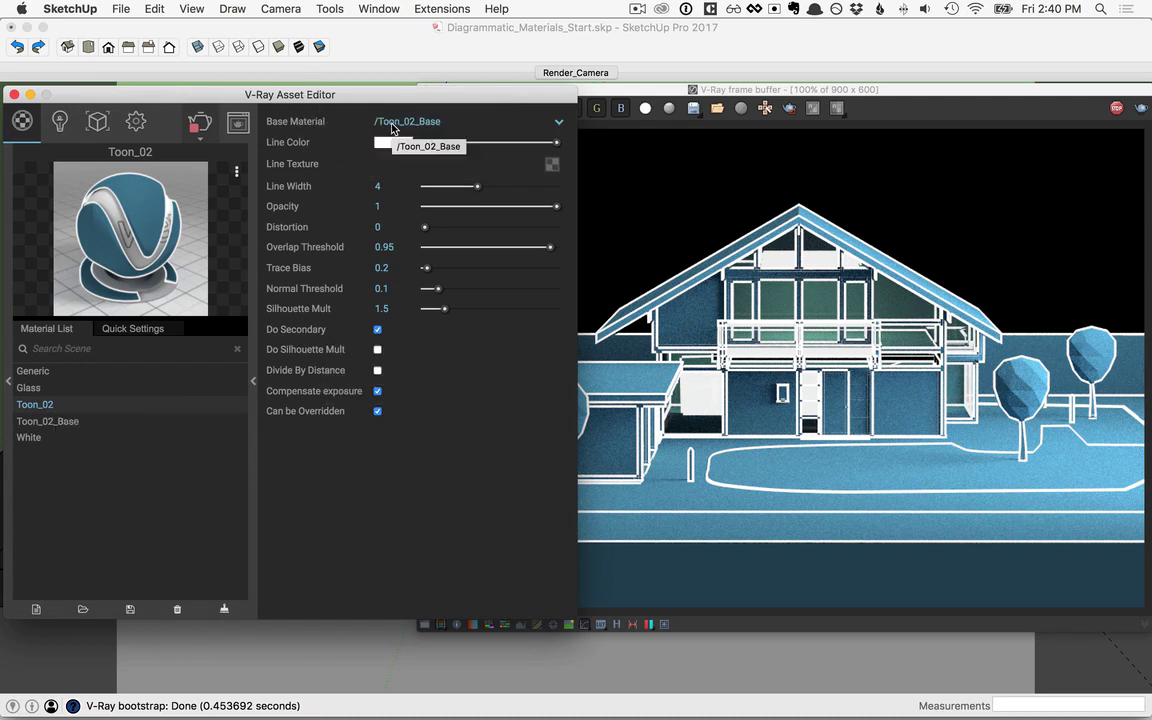
{"action": "left_click", "coordinate": [558, 122]}
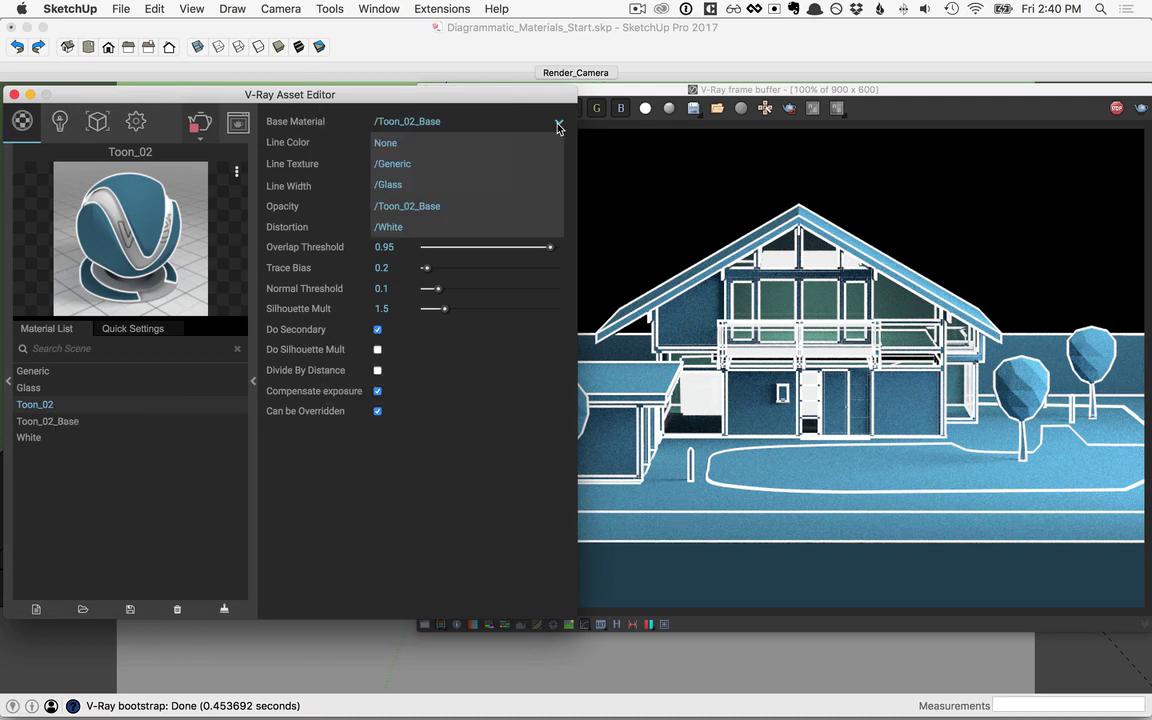
{"action": "left_click", "coordinate": [425, 229]}
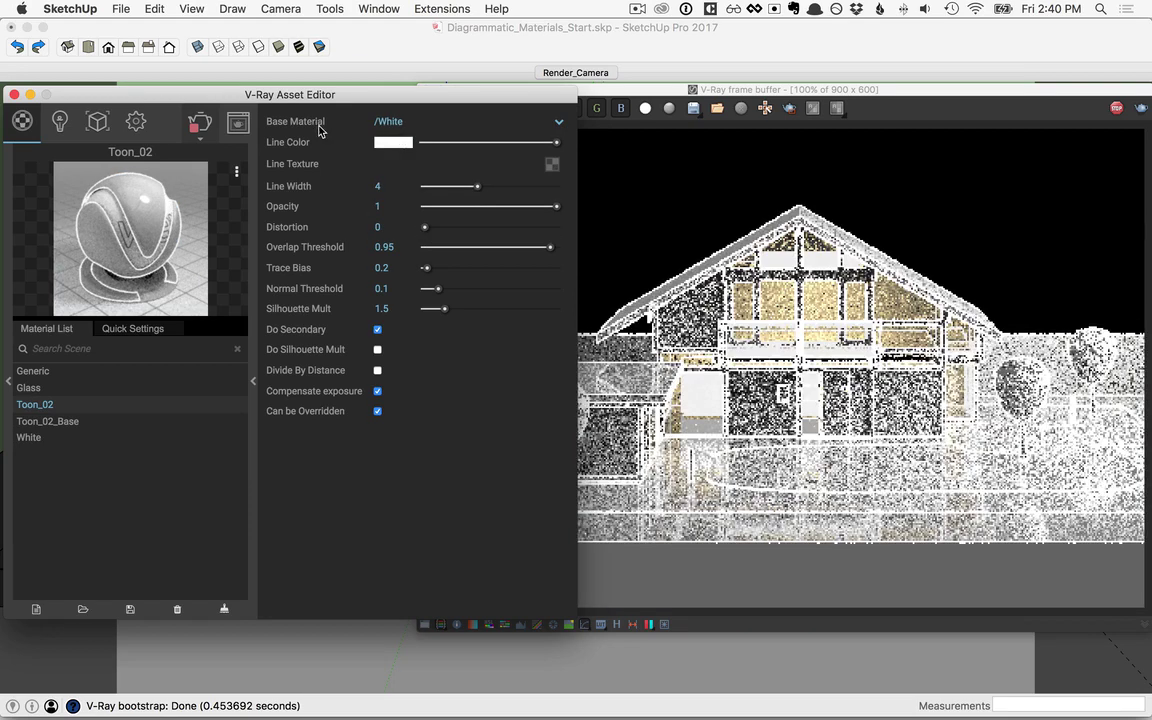
- Darken Toon_02's line colour to near black
{"action": "mouse_move", "coordinate": [300, 121]}
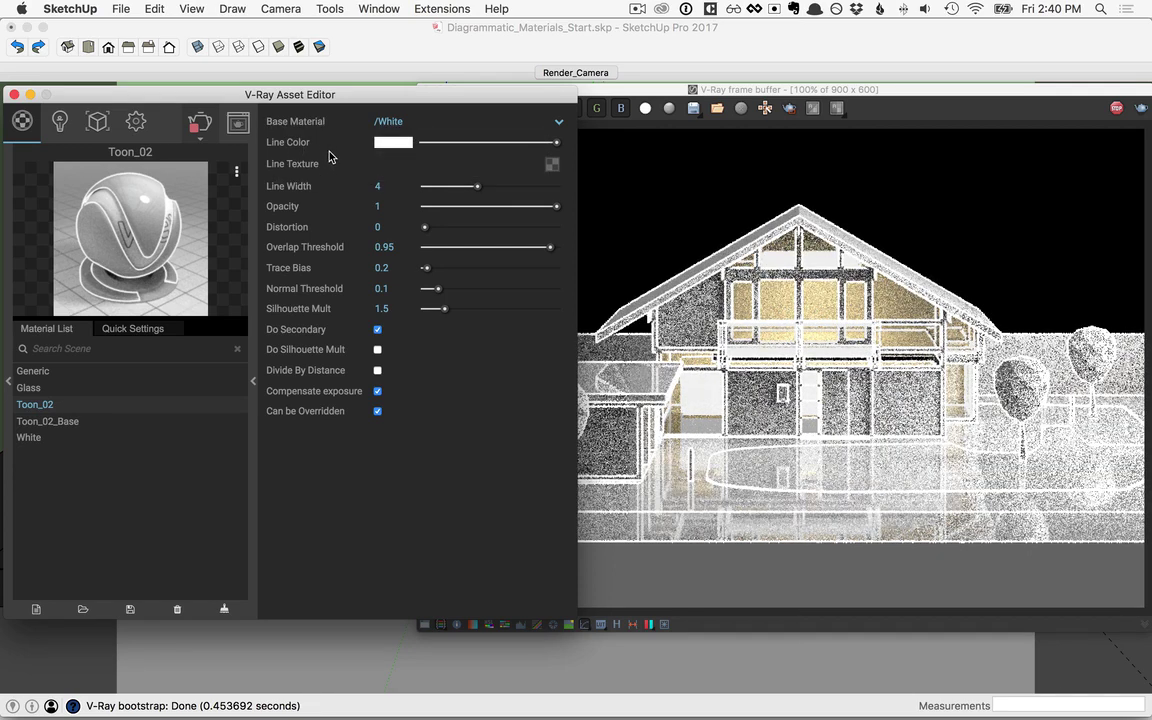
{"action": "left_click", "coordinate": [403, 145]}
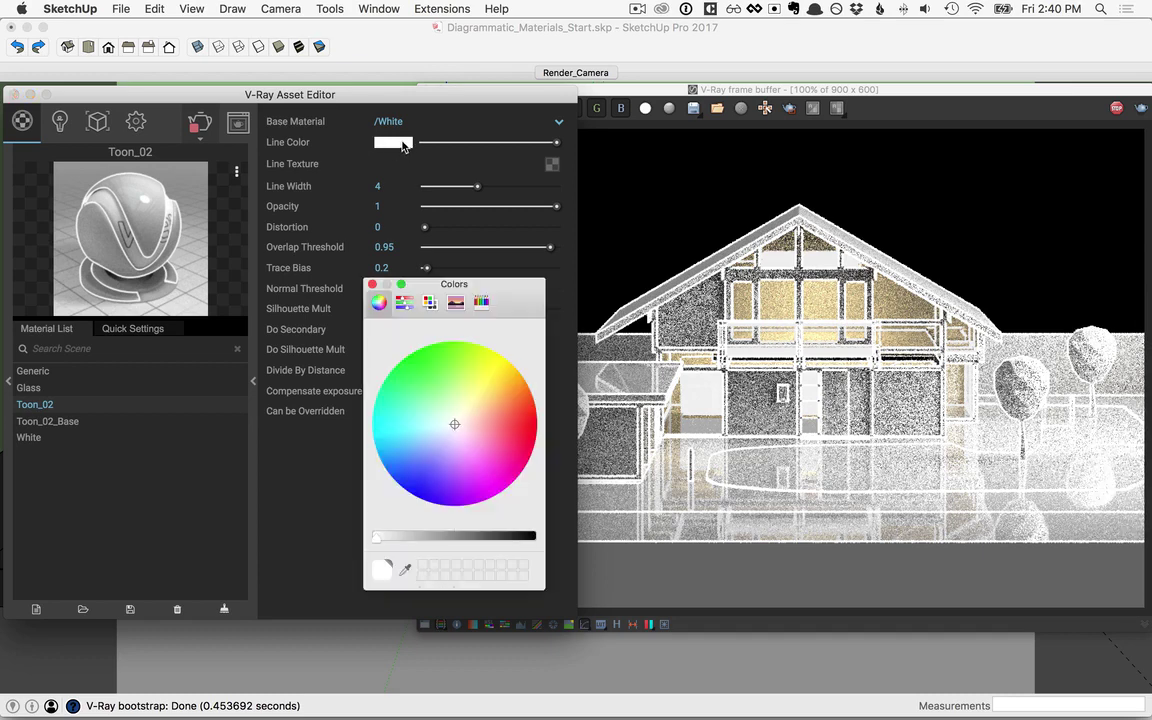
{"action": "left_click_drag", "start_coordinate": [377, 537], "coordinate": [518, 540]}
{"action": "left_click", "coordinate": [372, 284]}
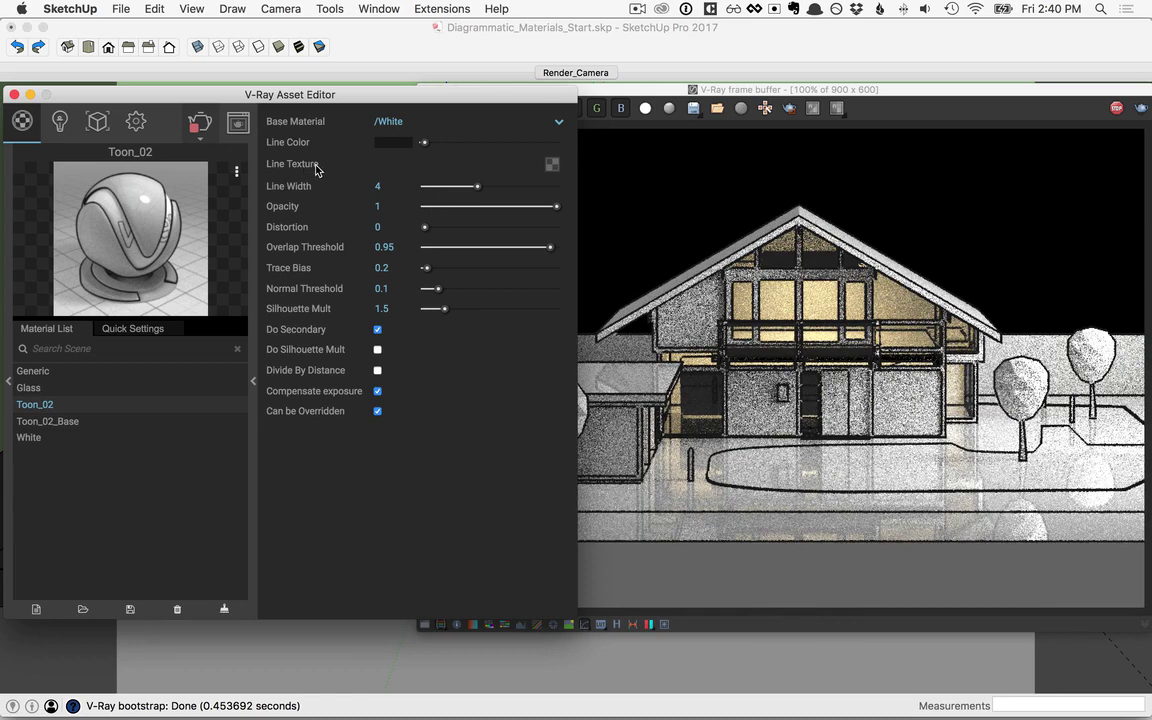
- Draw a render region over the house's right side
{"action": "left_click", "coordinate": [731, 188]}
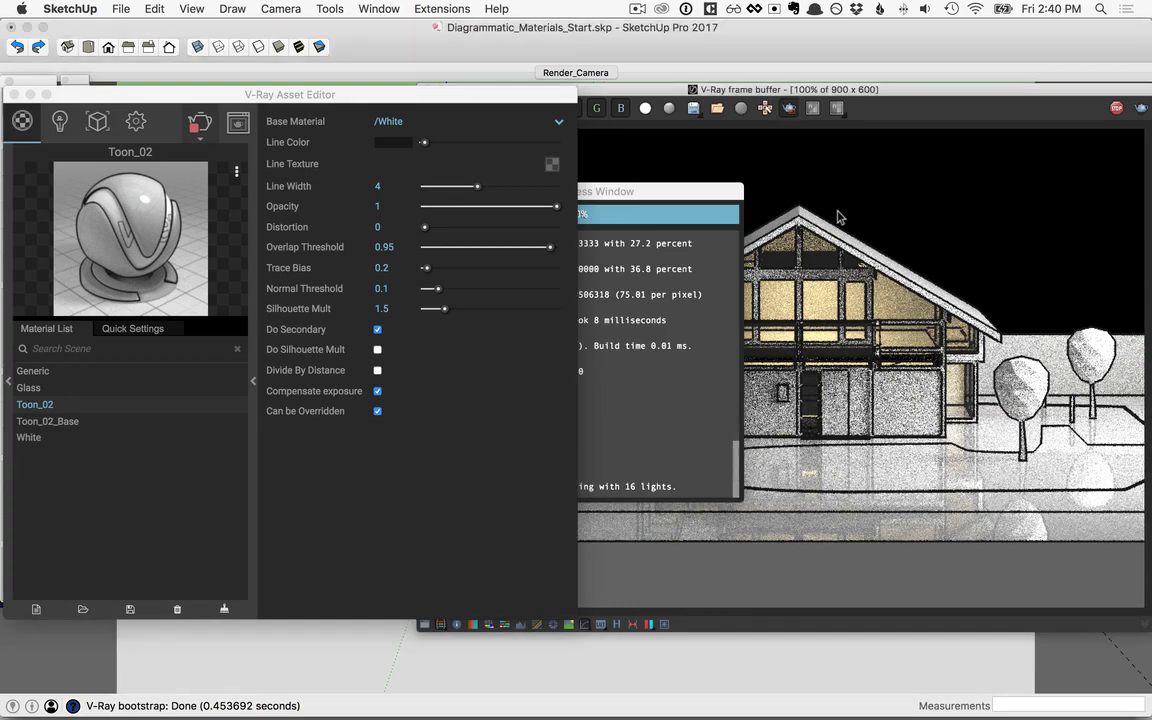
{"action": "left_click_drag", "start_coordinate": [848, 207], "coordinate": [1000, 441]}
{"action": "left_click", "coordinate": [340, 160]}
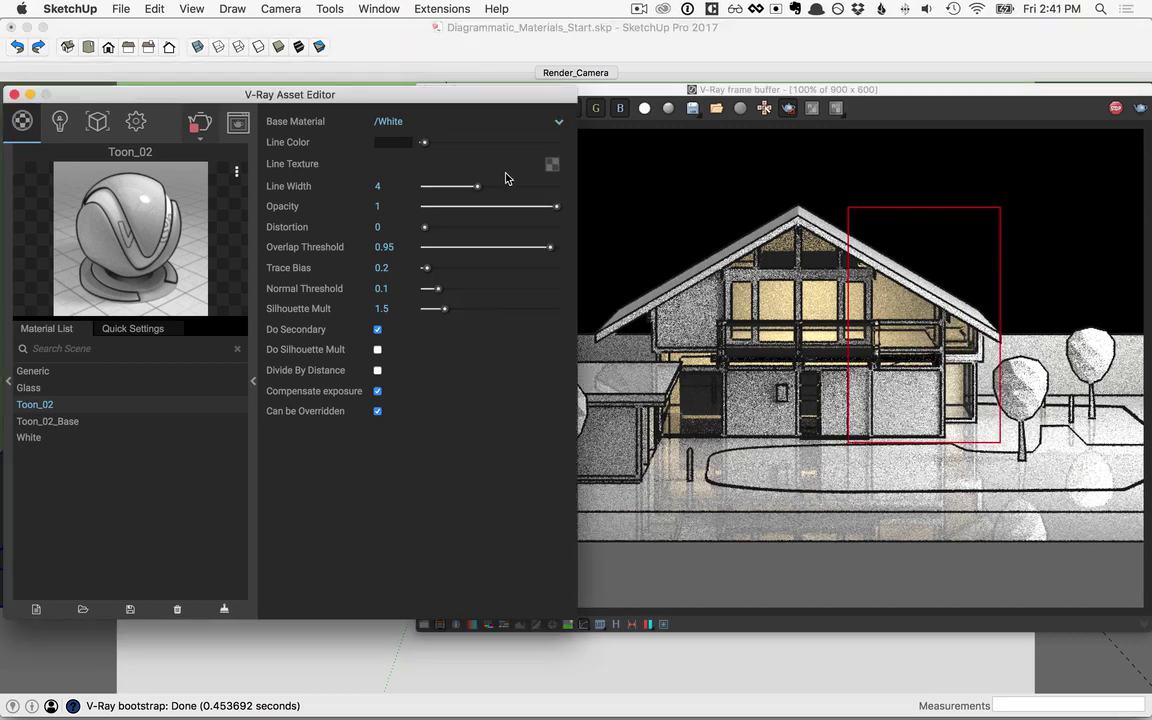
- Give Toon_02's lines a Checker texture with a blue second colour
{"action": "left_click", "coordinate": [552, 164]}
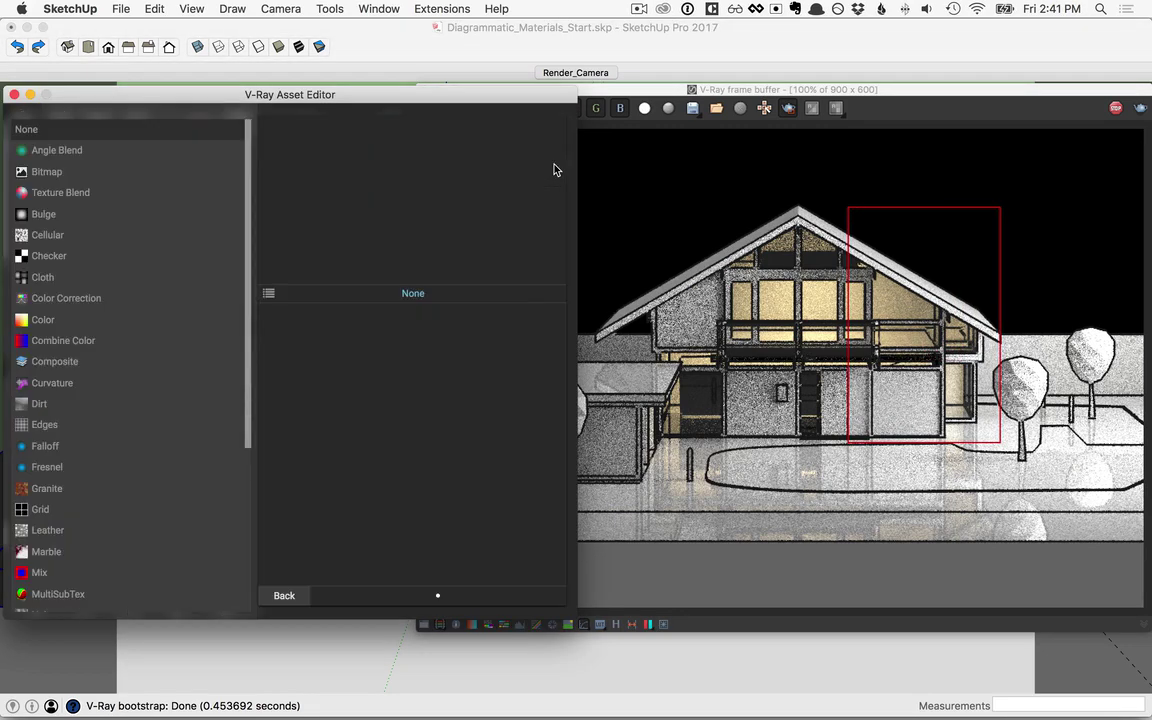
{"action": "left_click", "coordinate": [56, 257]}
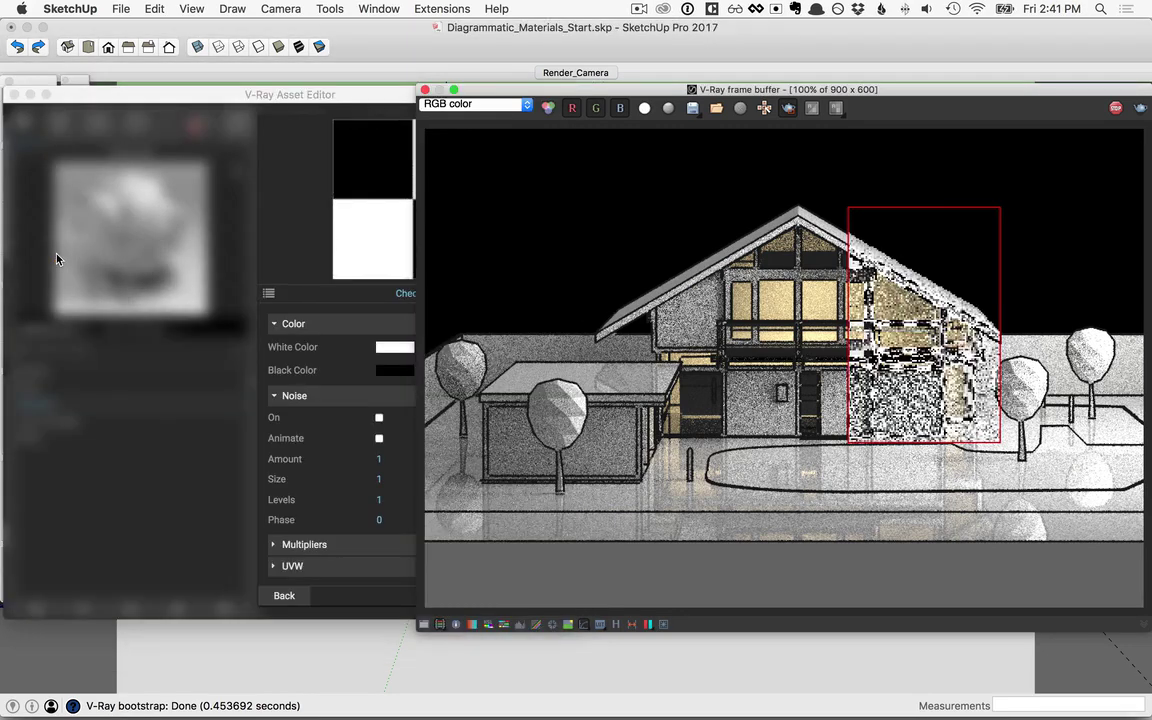
{"action": "left_click", "coordinate": [352, 368]}
{"action": "left_click", "coordinate": [392, 371]}
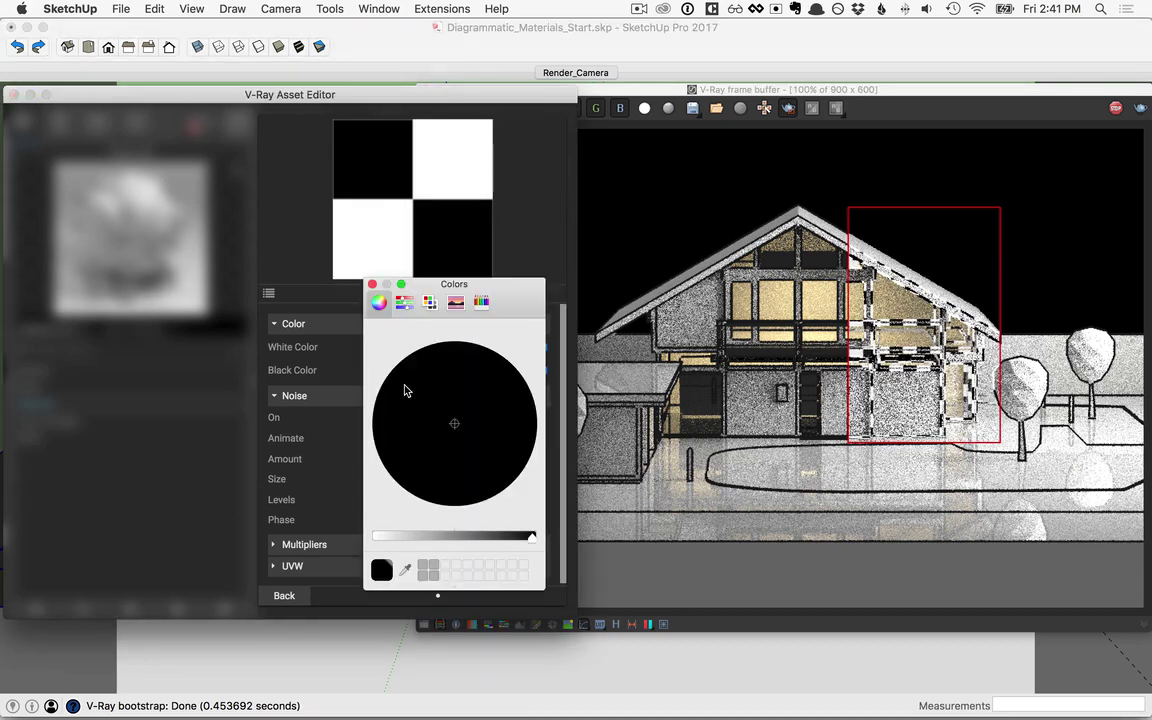
{"action": "left_click_drag", "start_coordinate": [437, 540], "coordinate": [378, 537]}
{"action": "left_click", "coordinate": [411, 458]}
{"action": "left_click", "coordinate": [372, 284]}
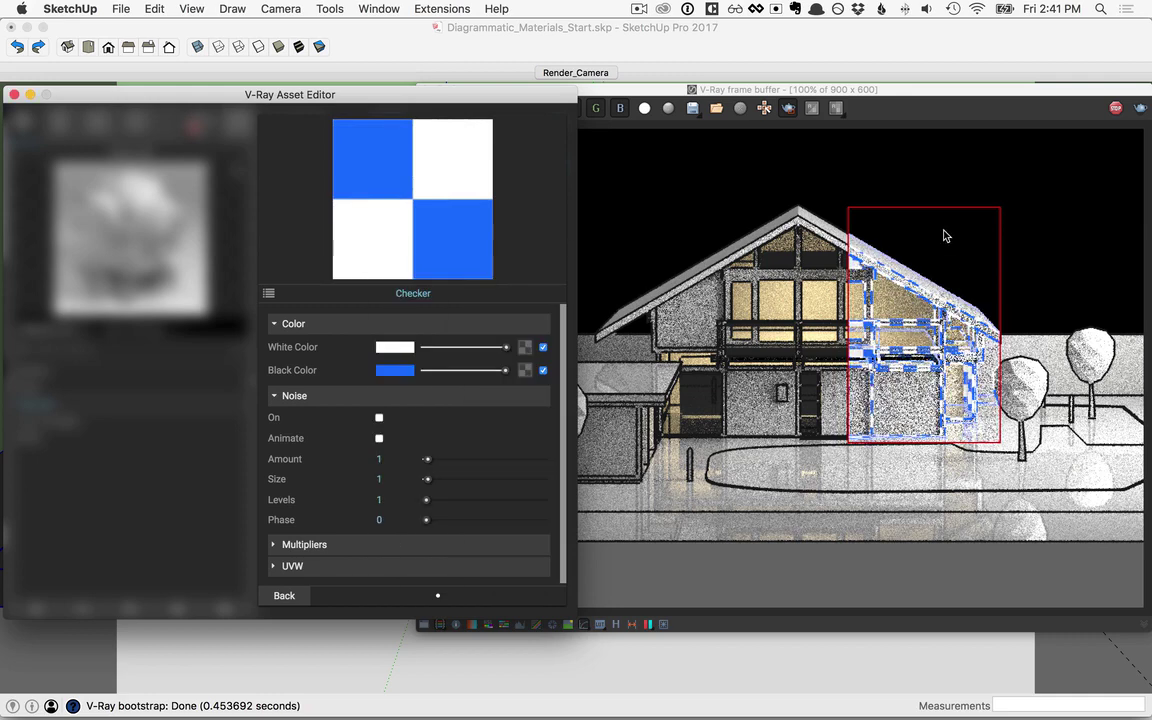
- Cut the checker texture from Toon_02's line texture slot
{"action": "left_click", "coordinate": [290, 597]}
{"action": "right_click", "coordinate": [551, 162]}
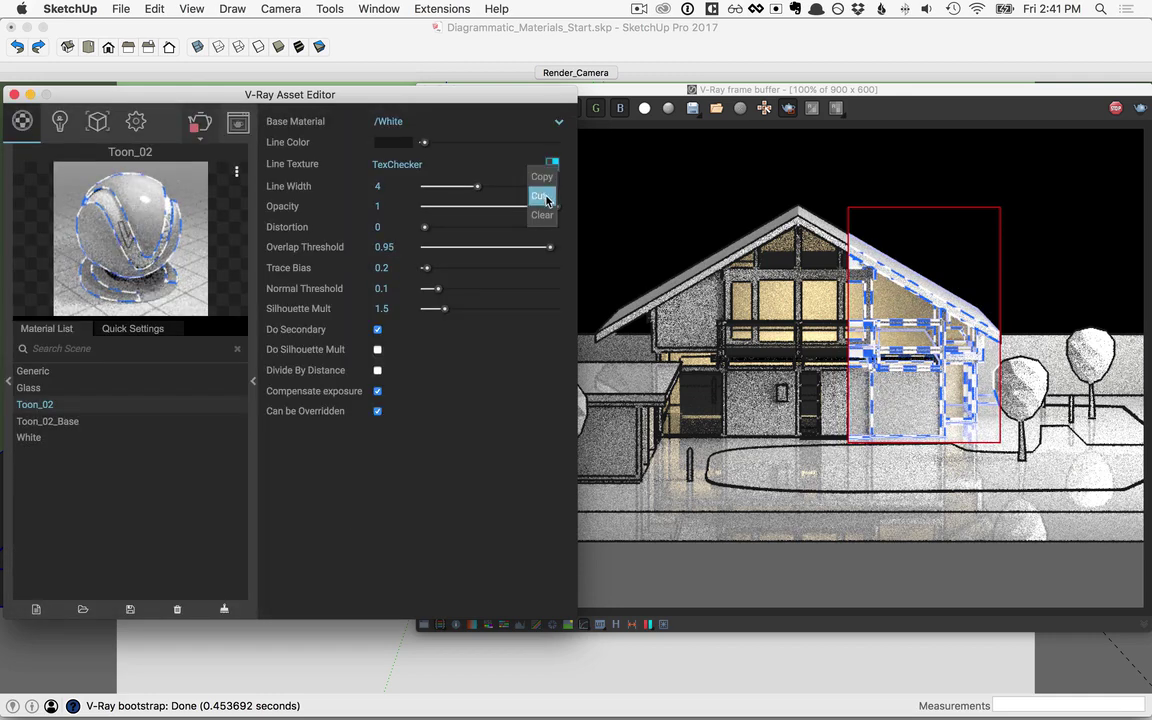
{"action": "left_click", "coordinate": [545, 200]}
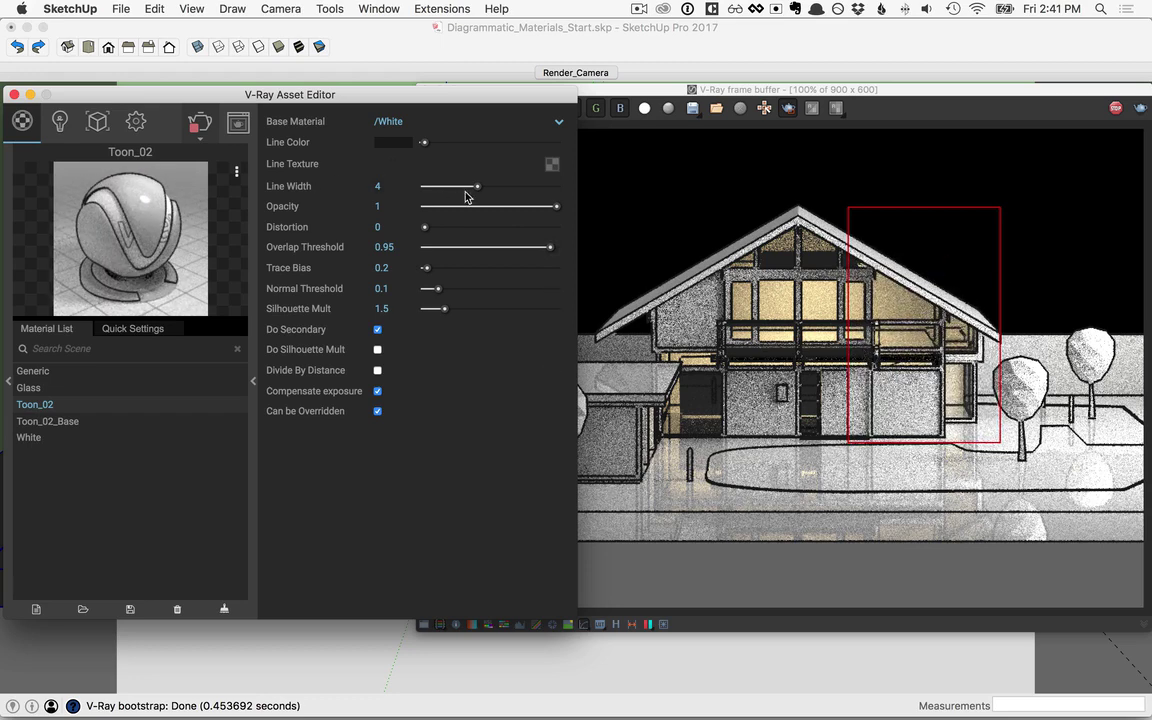
- Reduce Toon_02's line width to 1 and region-render the right-side tree
{"action": "left_click_drag", "start_coordinate": [465, 190], "coordinate": [437, 190]}
{"action": "left_click", "coordinate": [636, 381]}
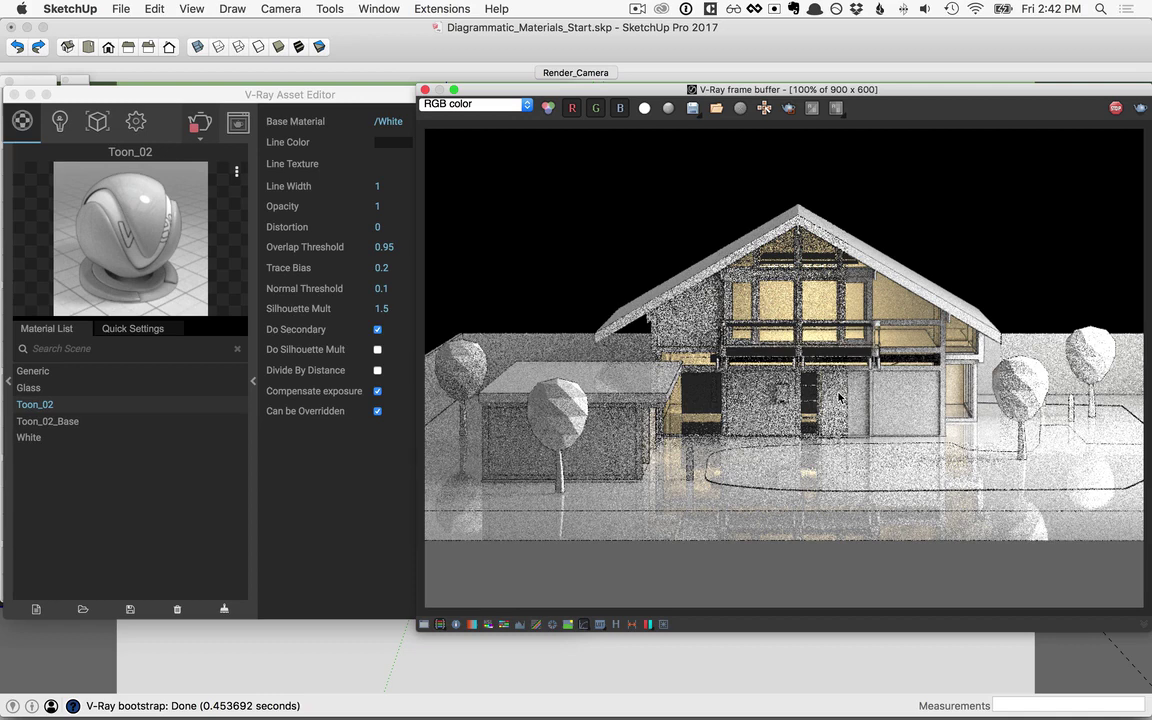
{"action": "left_click", "coordinate": [788, 107]}
{"action": "left_click_drag", "start_coordinate": [978, 336], "coordinate": [1072, 504]}
{"action": "scroll", "coordinate": [1067, 463], "scroll_direction": "up", "scroll_amount": 2}
- Try line opacity 0.52 and slight distortion, then restore opacity 1 and distortion 0
{"action": "left_click", "coordinate": [331, 90]}
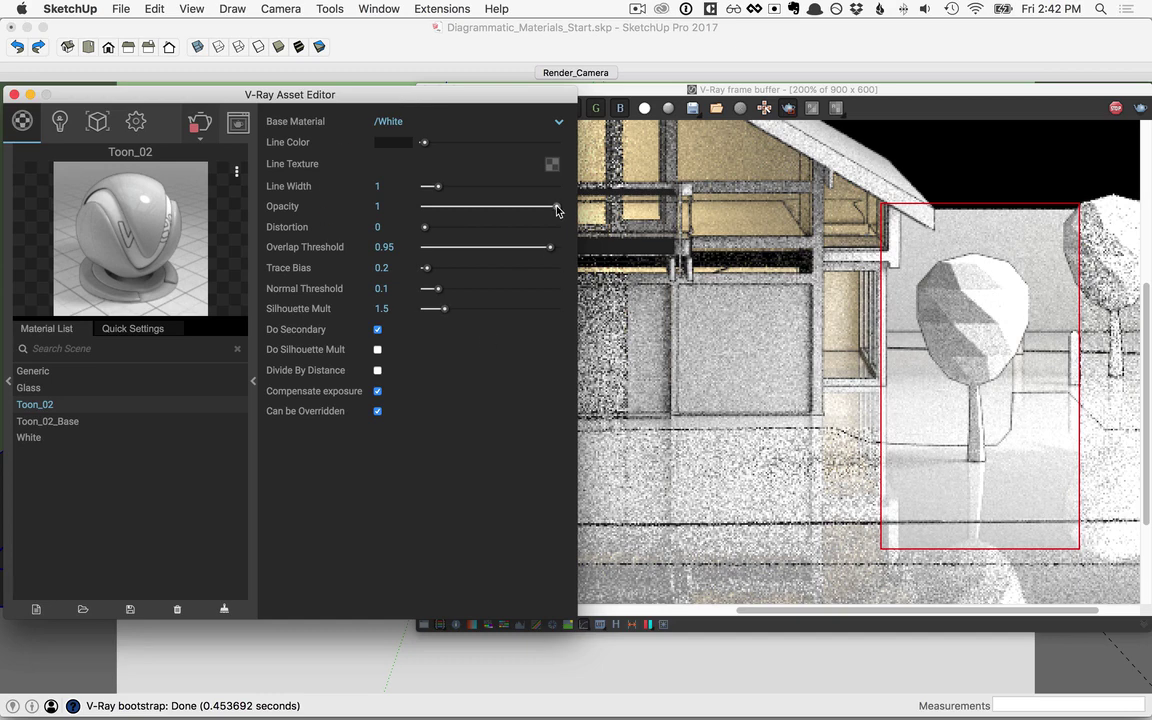
{"action": "left_click_drag", "start_coordinate": [557, 210], "coordinate": [491, 212]}
{"action": "left_click", "coordinate": [960, 318]}
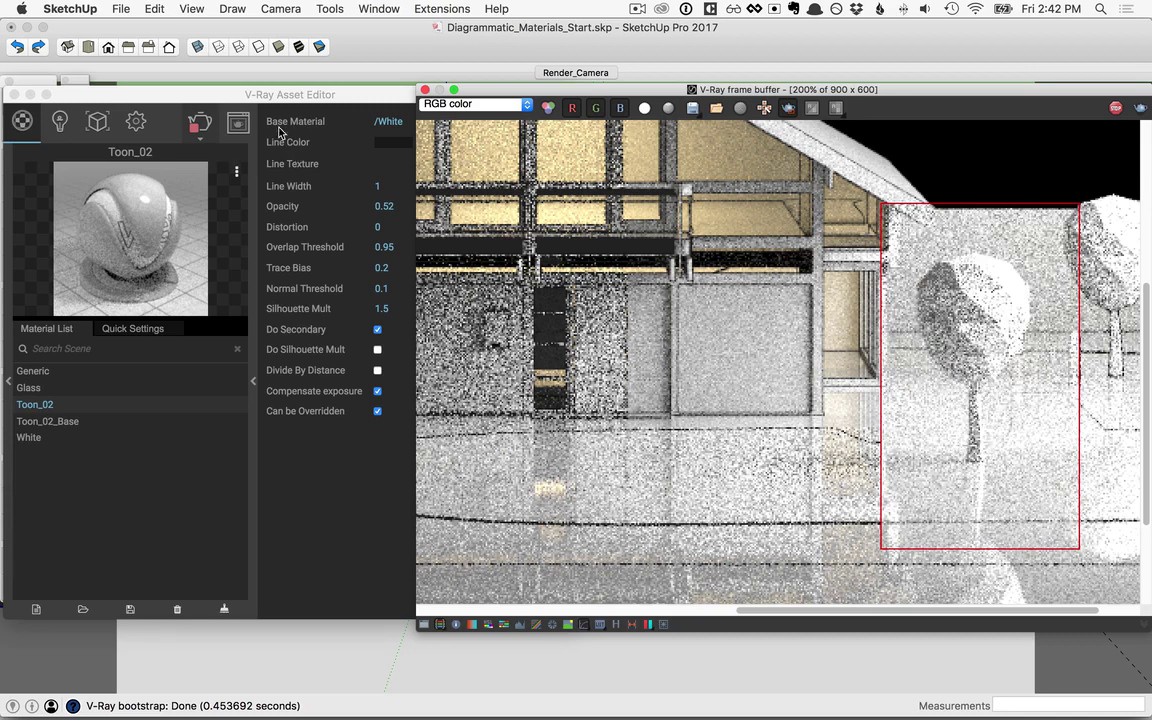
{"action": "left_click", "coordinate": [400, 207]}
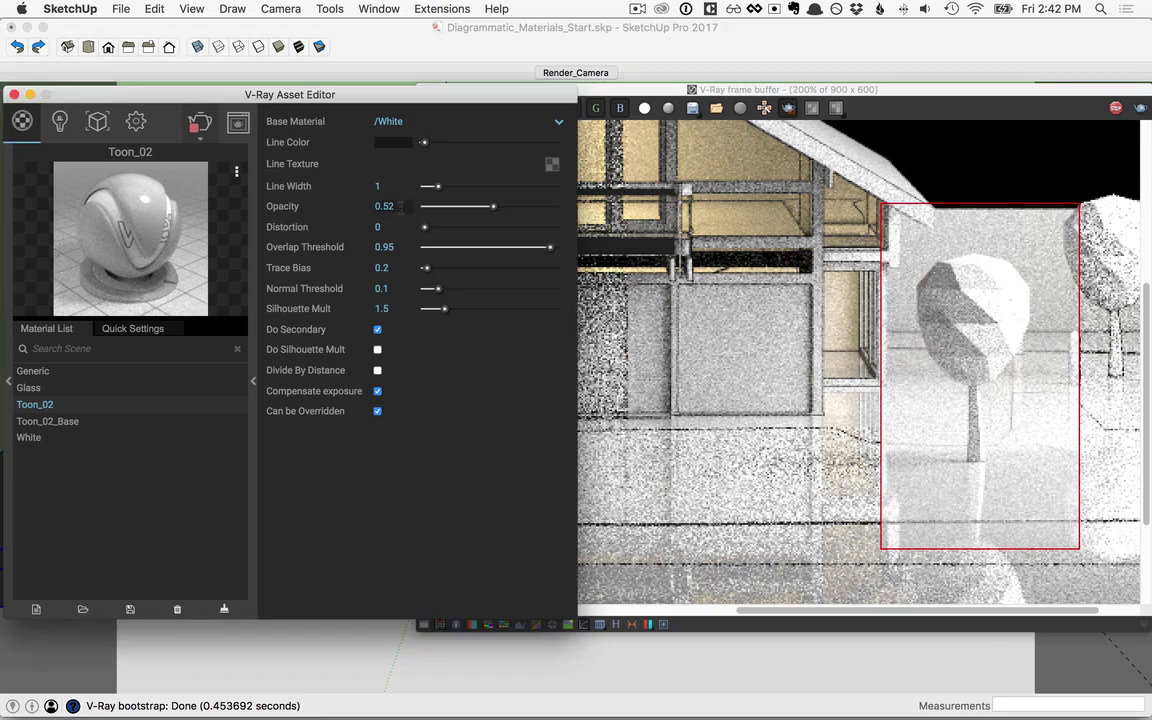
{"action": "left_click_drag", "start_coordinate": [491, 210], "coordinate": [560, 212]}
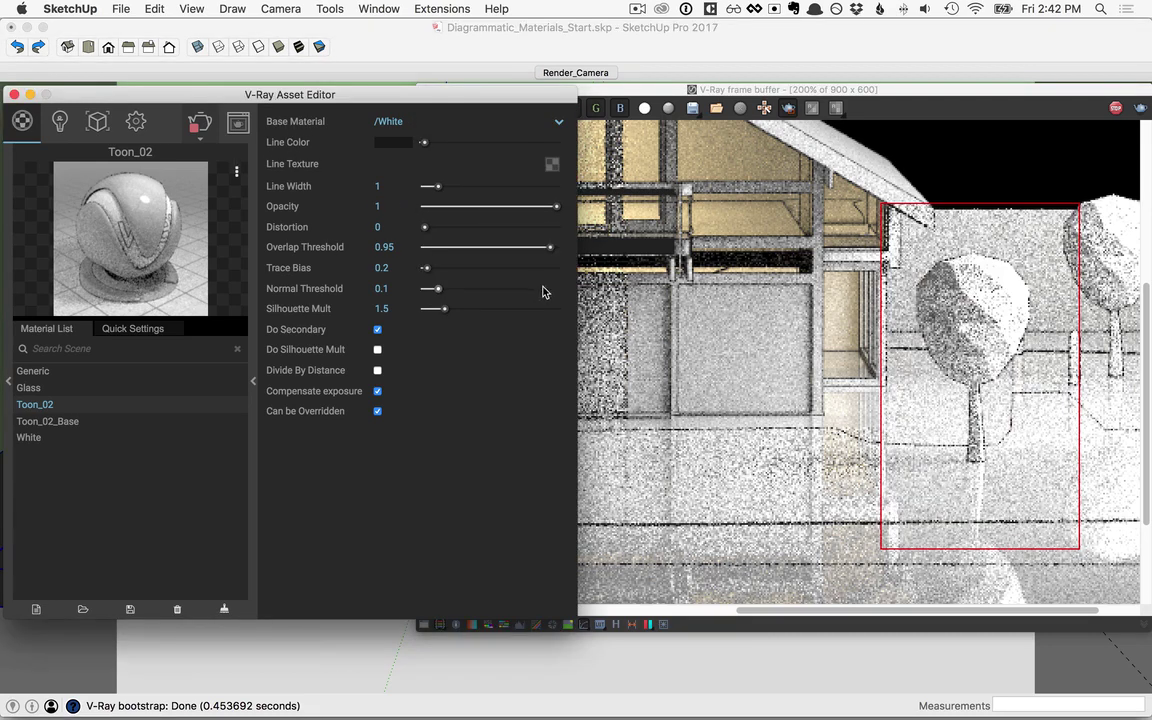
{"action": "left_click_drag", "start_coordinate": [424, 232], "coordinate": [431, 232]}
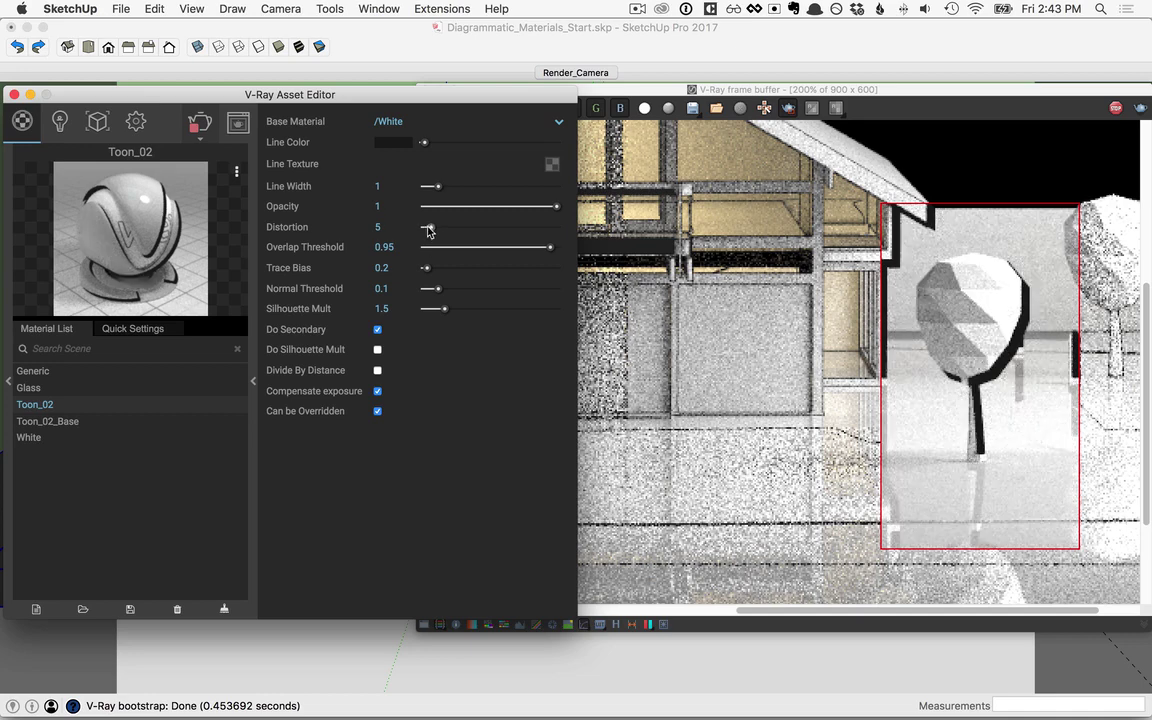
{"action": "left_click_drag", "start_coordinate": [425, 230], "coordinate": [420, 229]}
- Lower Toon_02's Overlap Threshold to 0.53 and test-render regions at the centre and left doorway
{"action": "scroll", "coordinate": [962, 368], "scroll_direction": "down", "scroll_amount": 2}
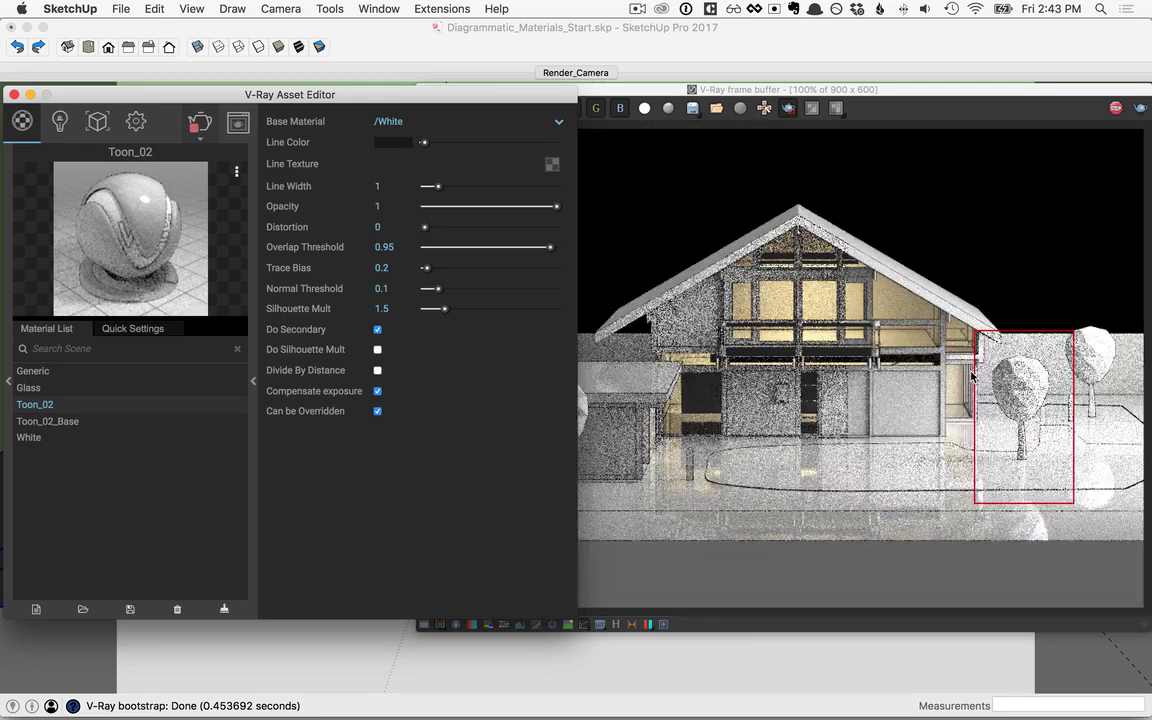
{"action": "left_click_drag", "start_coordinate": [826, 360], "coordinate": [893, 465]}
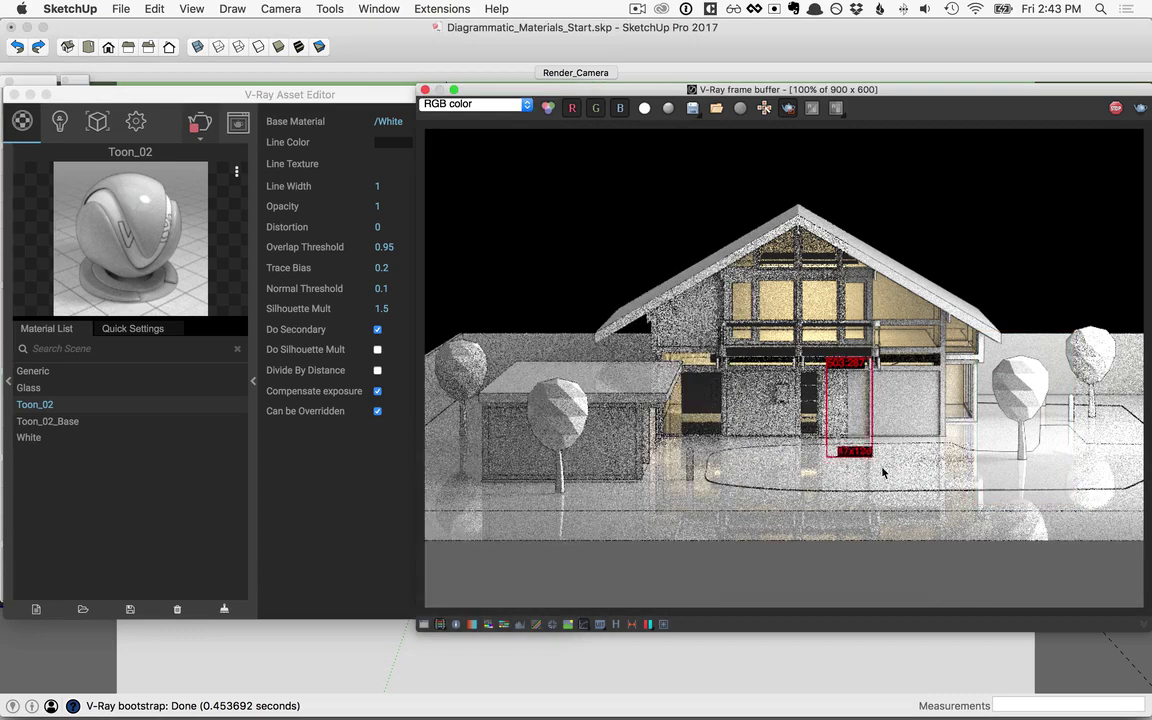
{"action": "scroll", "coordinate": [895, 470], "scroll_direction": "up", "scroll_amount": 2}
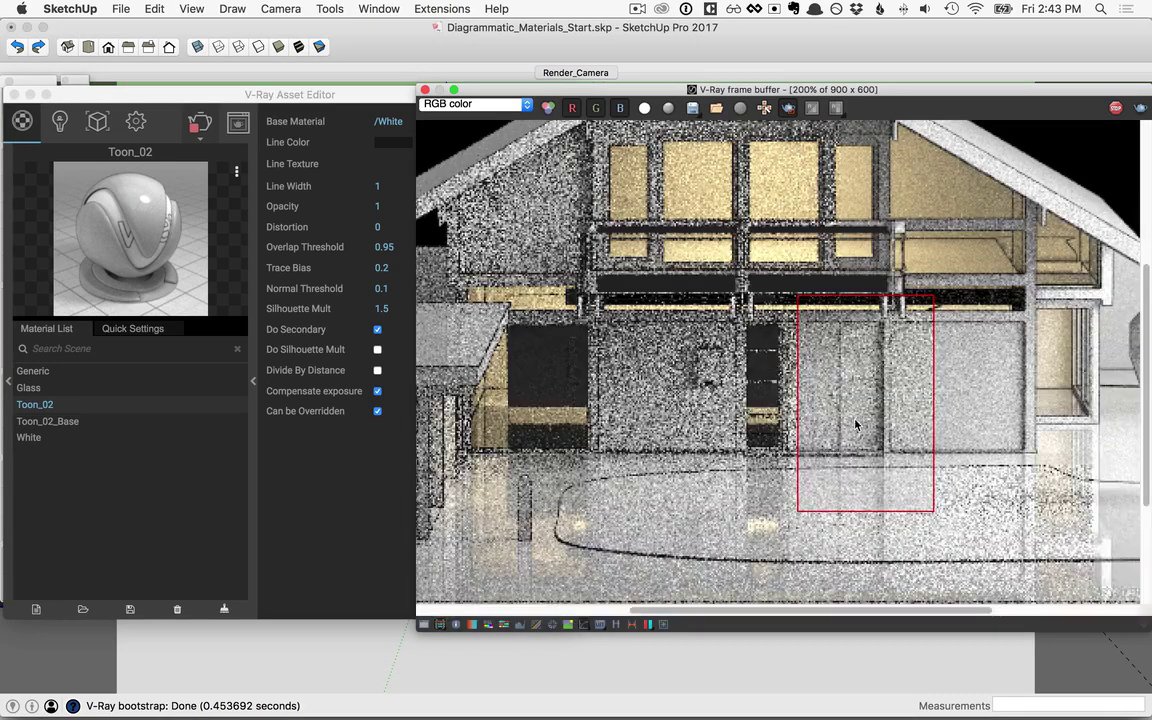
{"action": "left_click", "coordinate": [296, 257]}
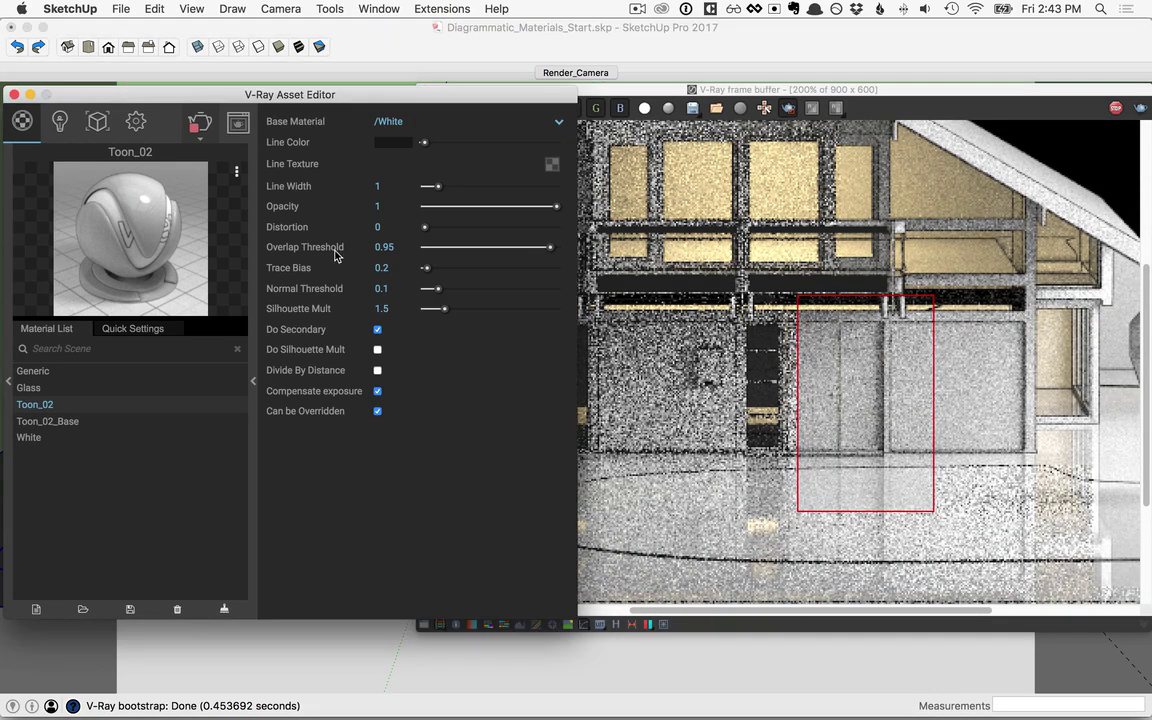
{"action": "left_click_drag", "start_coordinate": [549, 248], "coordinate": [492, 248]}
{"action": "left_click", "coordinate": [880, 482]}
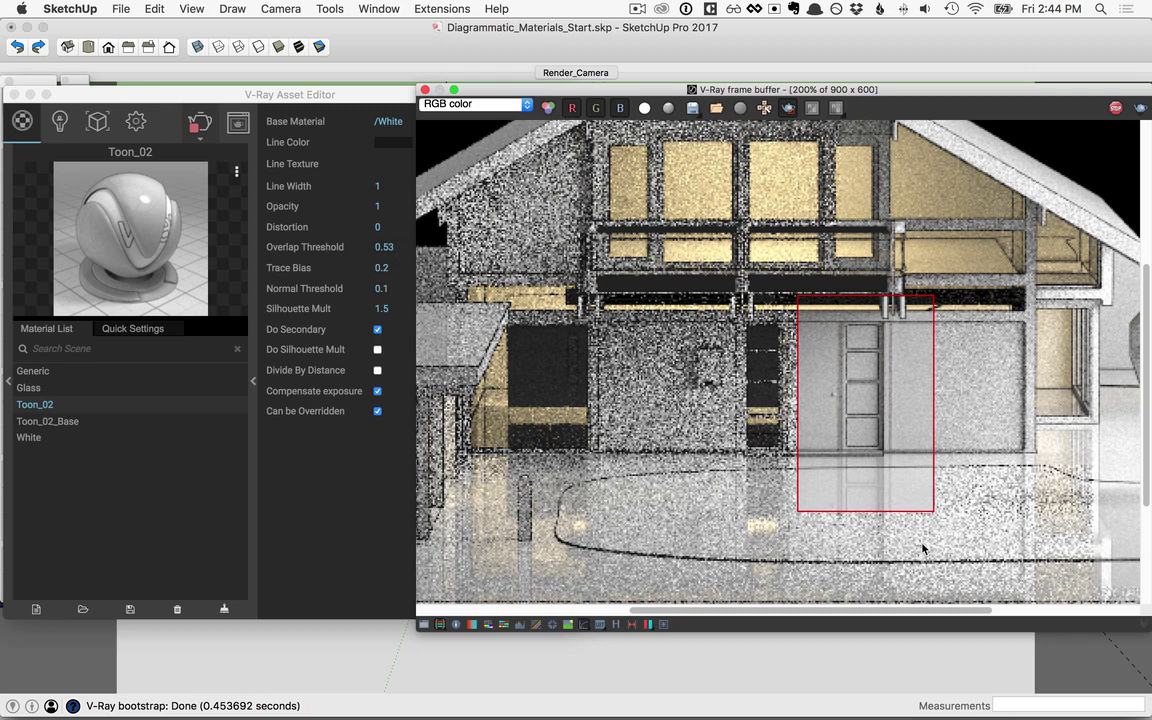
{"action": "left_click_drag", "start_coordinate": [486, 281], "coordinate": [634, 496]}
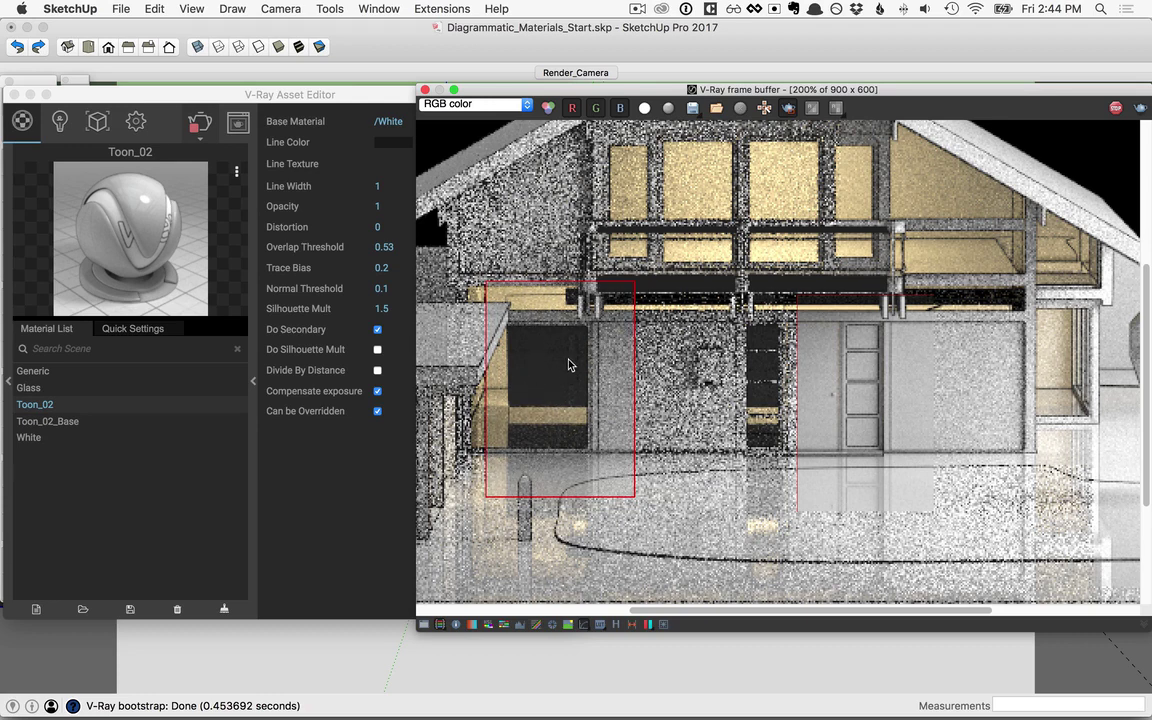
- Disable Toon_02's Do Secondary and render the full frame at 100% zoom
{"action": "left_click", "coordinate": [360, 498]}
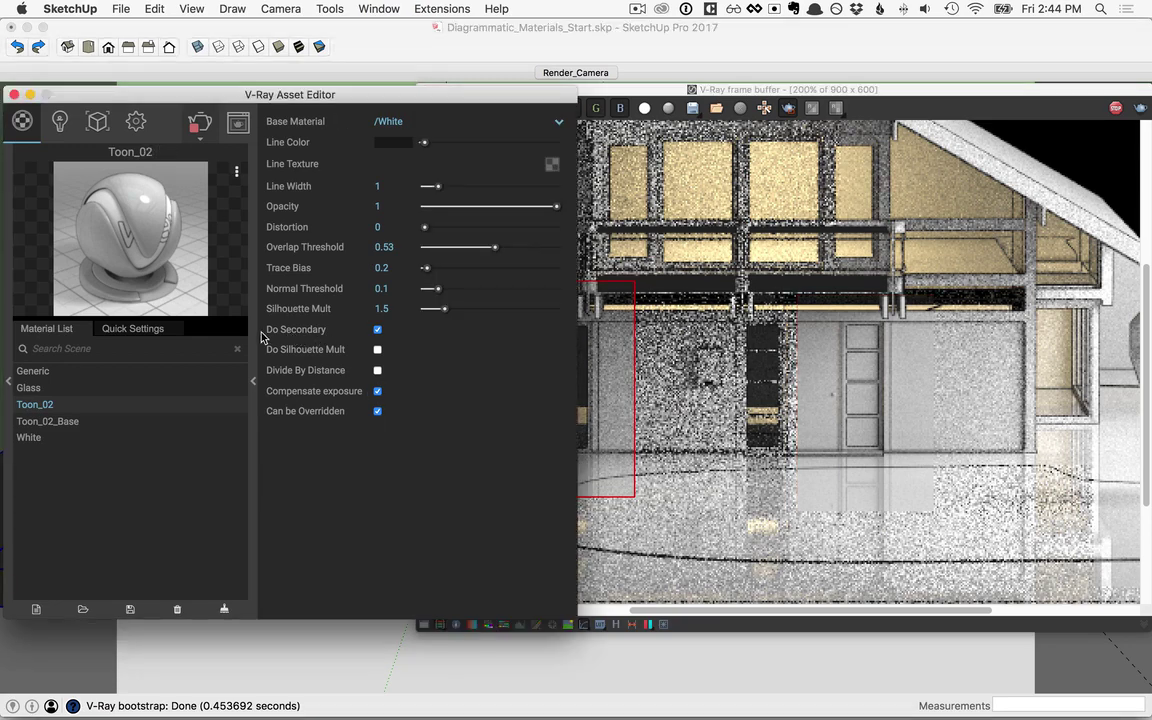
{"action": "left_click", "coordinate": [378, 330]}
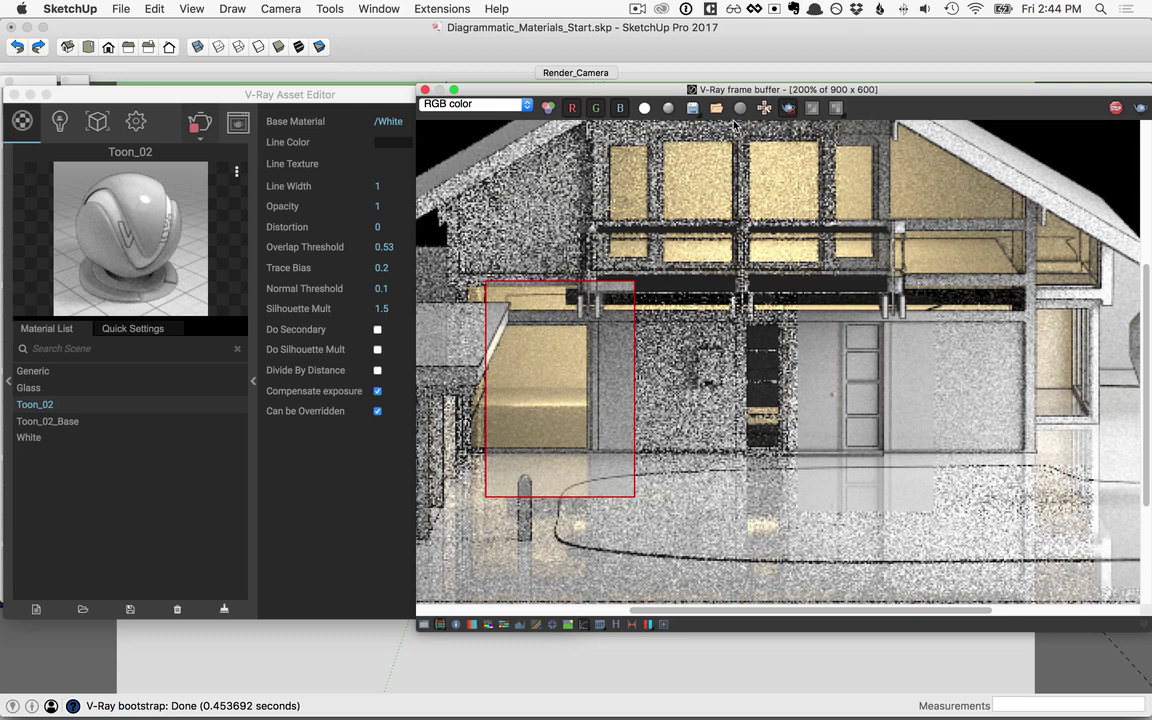
{"action": "left_click", "coordinate": [788, 110]}
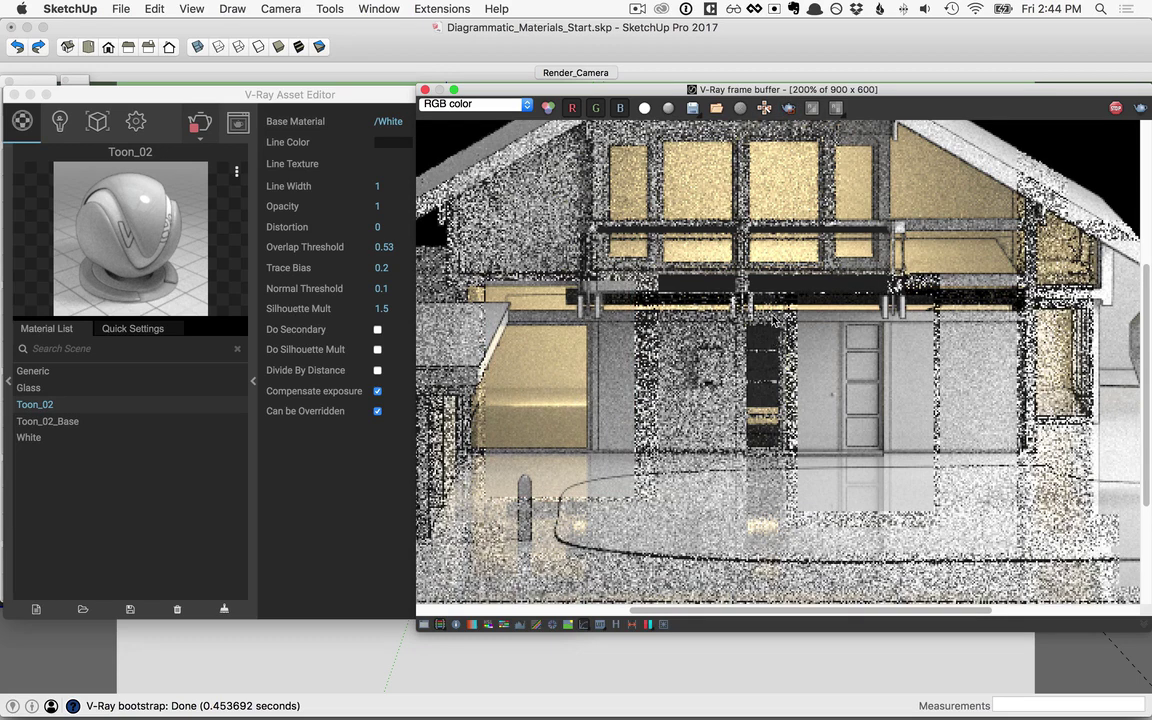
{"action": "double_click", "coordinate": [816, 521]}
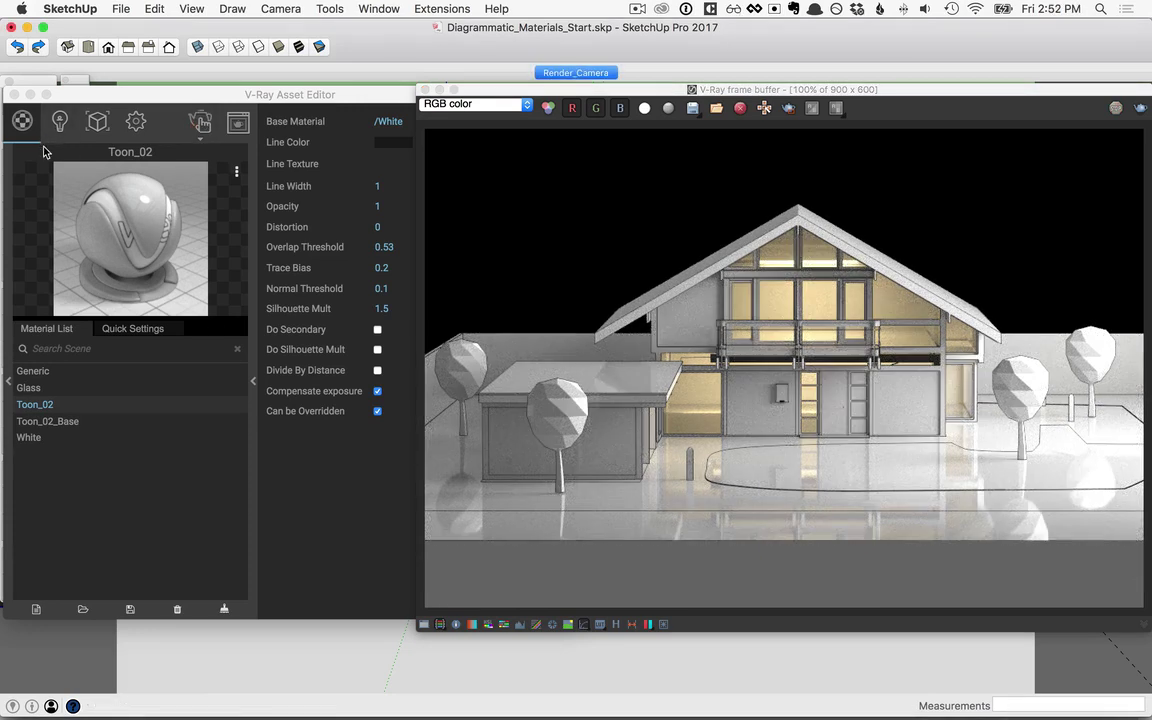
- Render a region around the left tree and add Wireframe 04 Transparent to the scene materials
{"action": "left_click", "coordinate": [788, 107]}
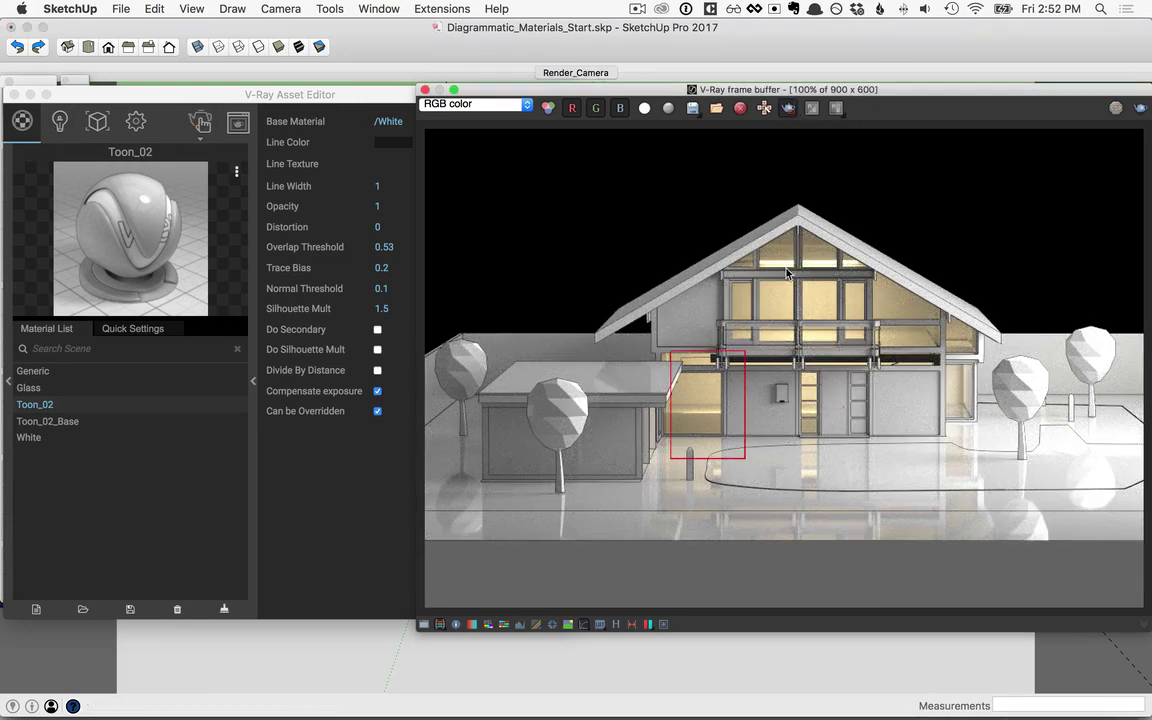
{"action": "left_click_drag", "start_coordinate": [515, 362], "coordinate": [607, 527]}
{"action": "left_click_drag", "start_coordinate": [231, 100], "coordinate": [580, 100]}
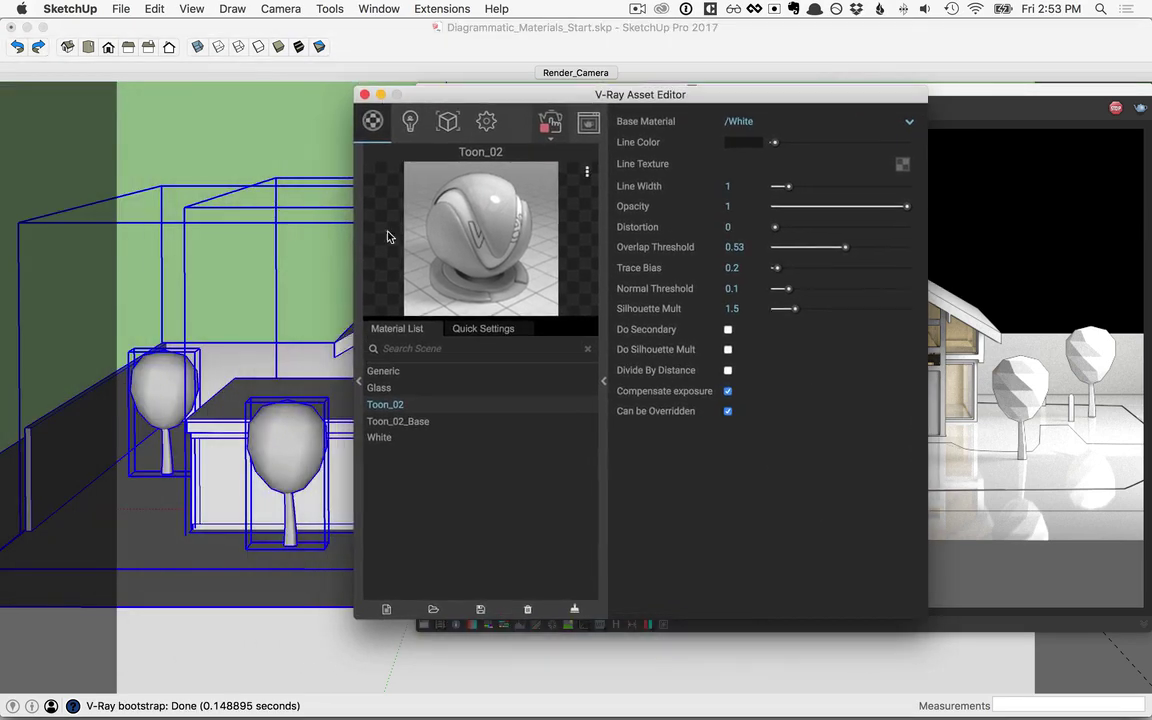
{"action": "left_click", "coordinate": [358, 385]}
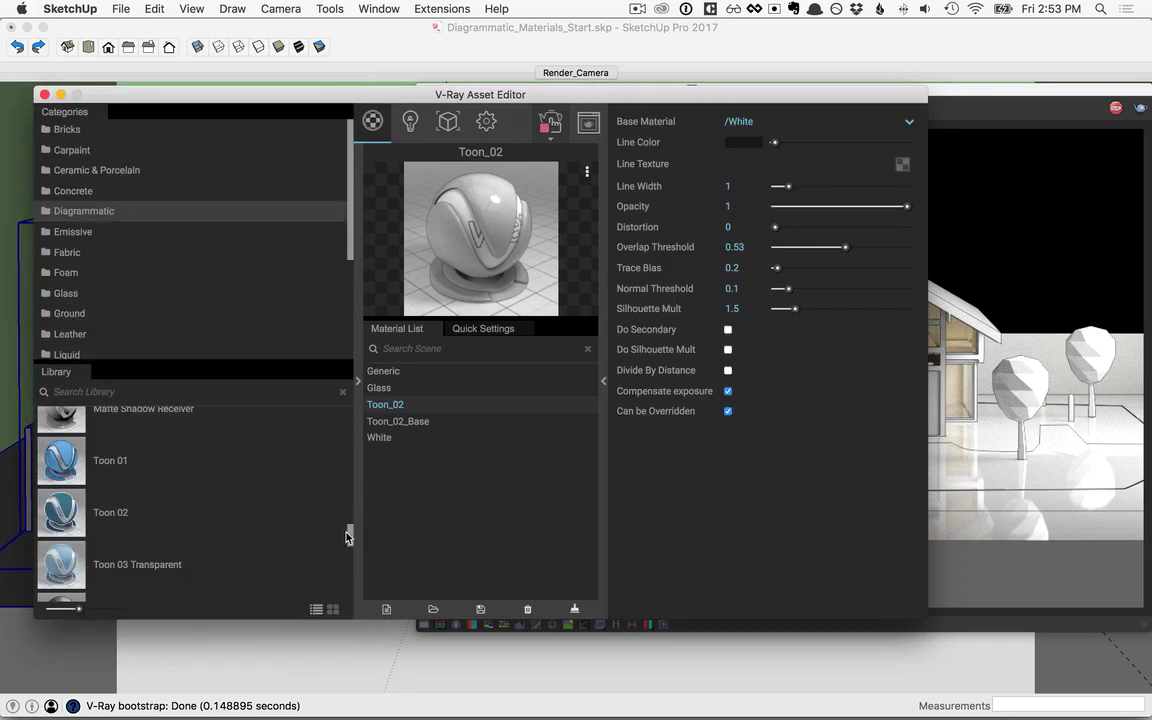
{"action": "left_click_drag", "start_coordinate": [346, 537], "coordinate": [349, 561]}
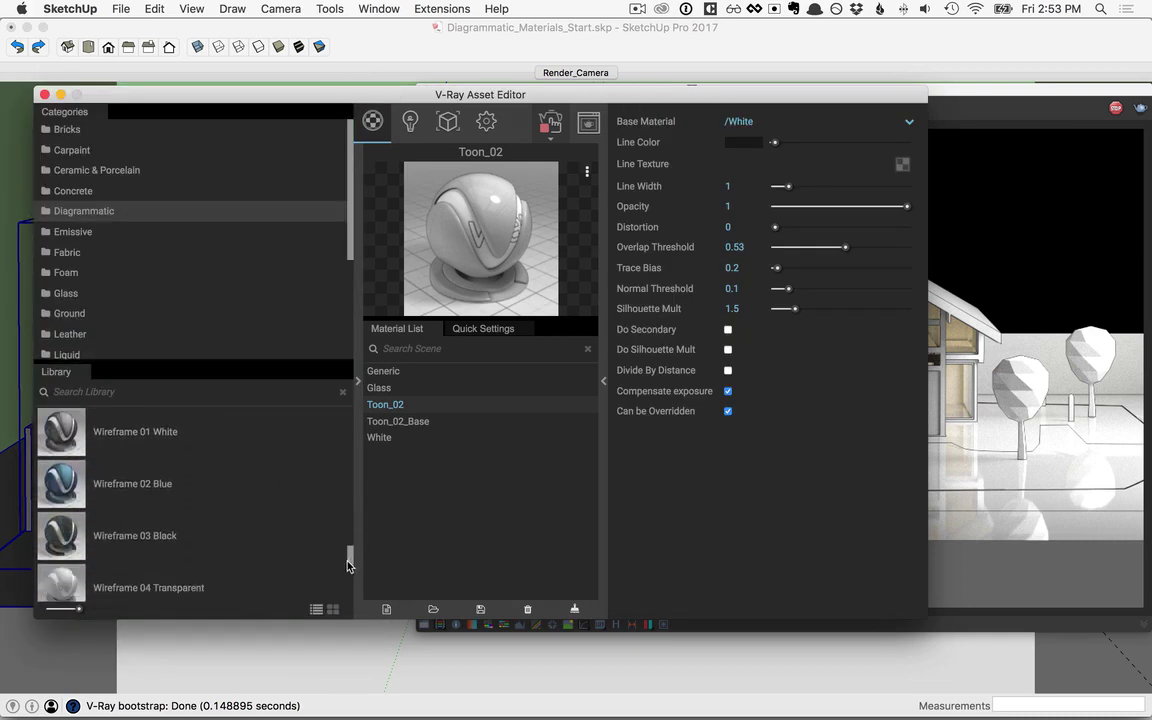
{"action": "scroll", "coordinate": [240, 508], "scroll_direction": "down", "scroll_amount": 2}
{"action": "left_click_drag", "start_coordinate": [64, 550], "coordinate": [393, 489]}
{"action": "left_click", "coordinate": [359, 384]}
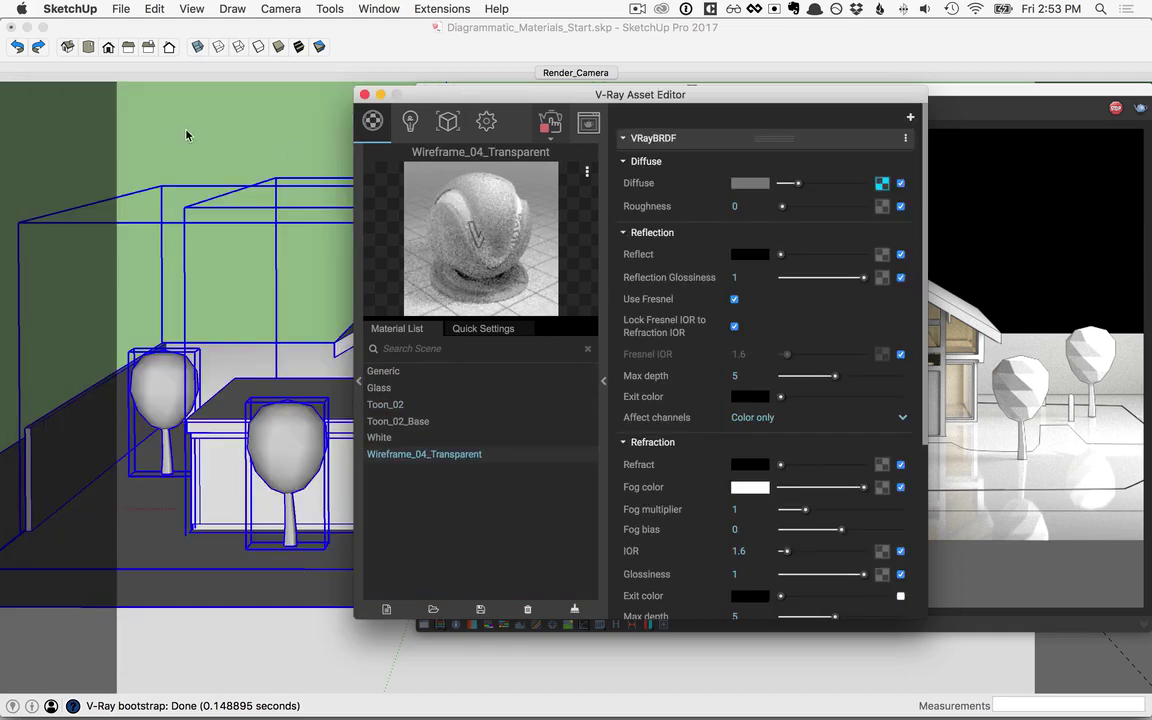
- Apply Wireframe_04_Transparent to the left front tree and inspect its Edges diffuse map
{"action": "left_click", "coordinate": [260, 136]}
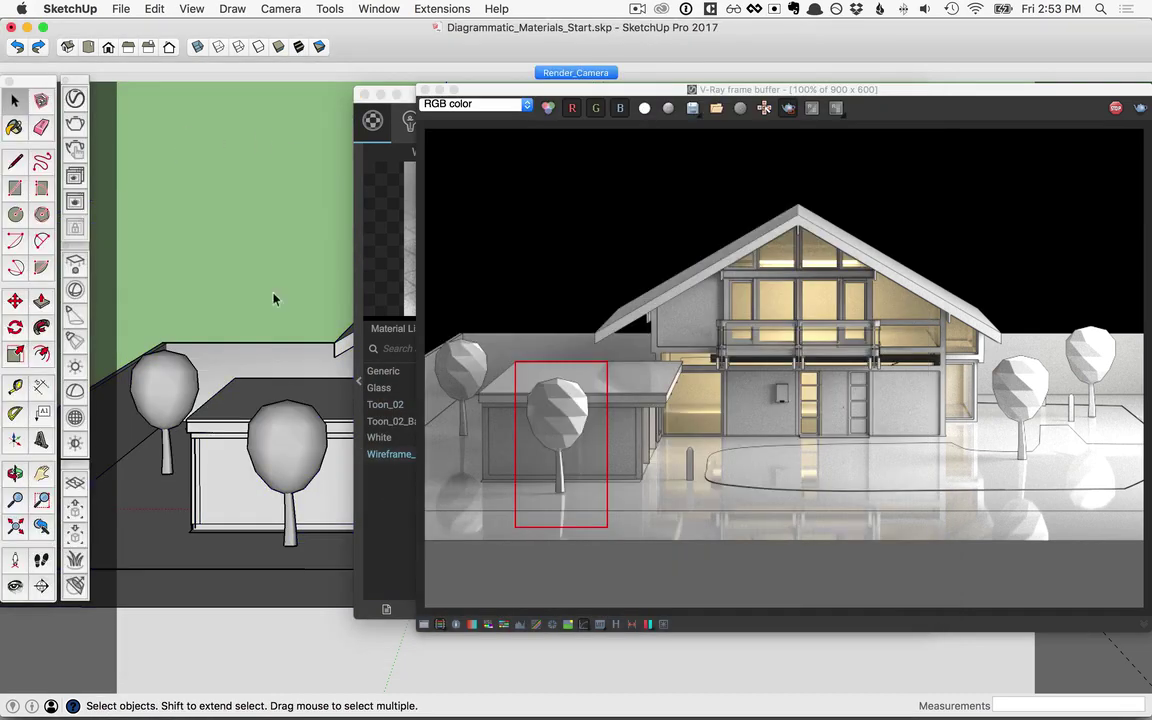
{"action": "left_click", "coordinate": [285, 457]}
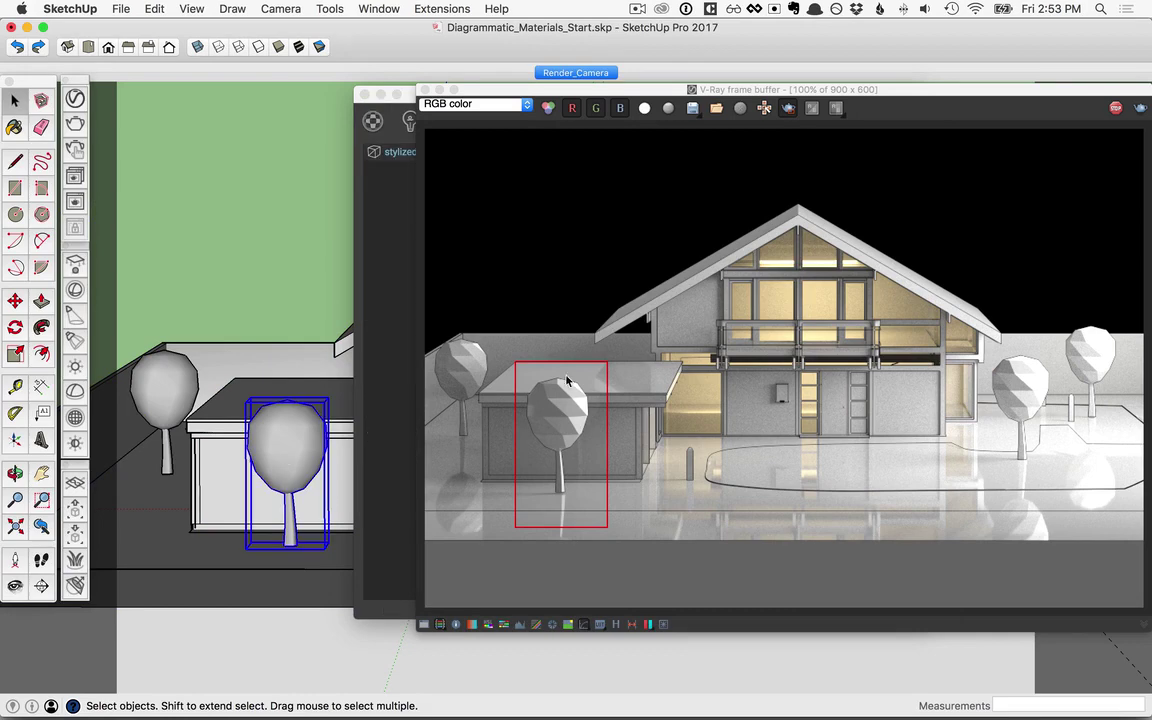
{"action": "left_click", "coordinate": [386, 252]}
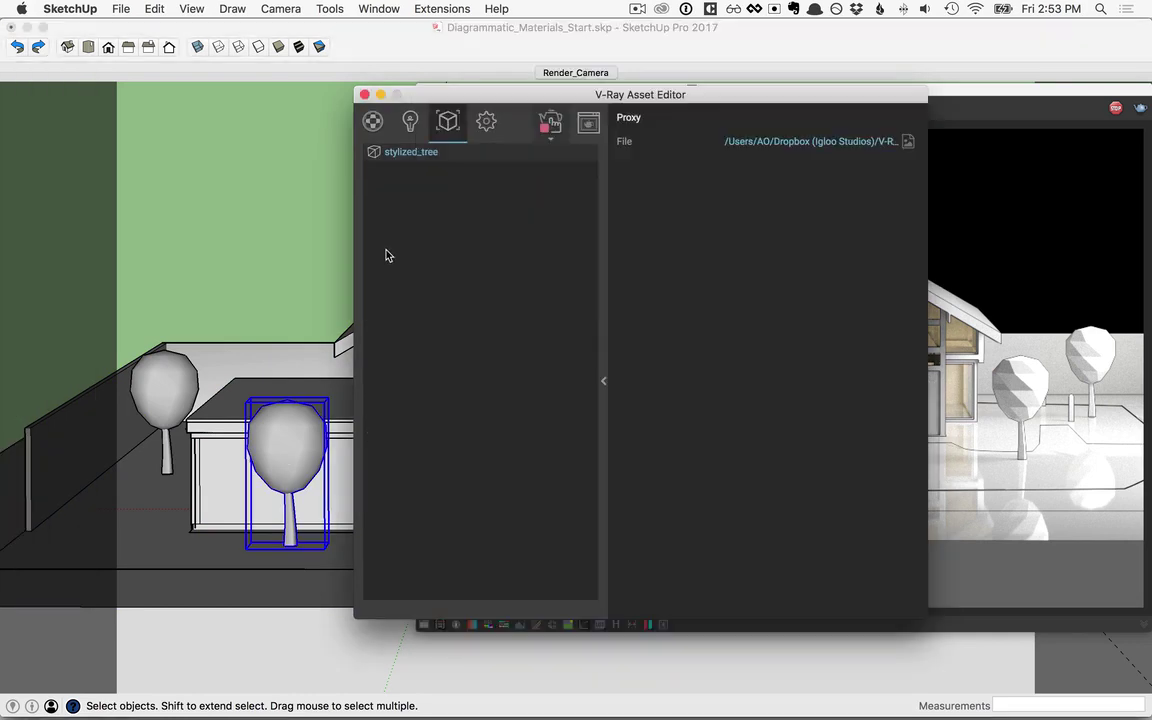
{"action": "left_click", "coordinate": [373, 121]}
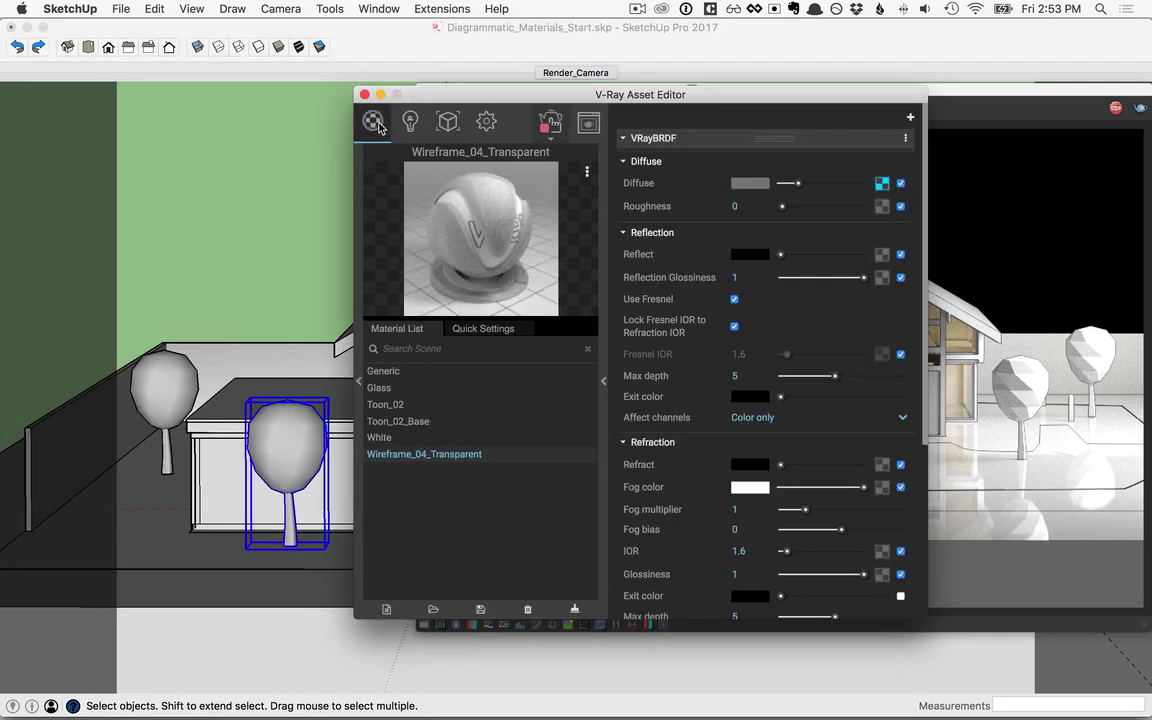
{"action": "right_click", "coordinate": [438, 458]}
{"action": "left_click", "coordinate": [519, 332]}
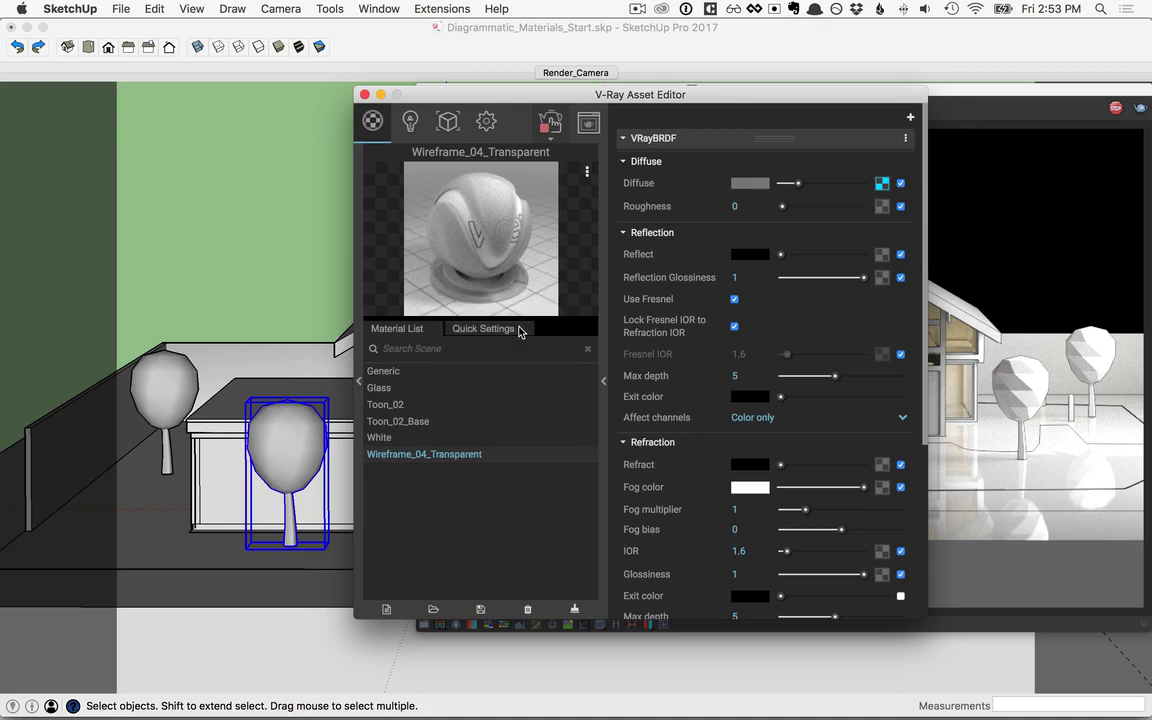
{"action": "left_click_drag", "start_coordinate": [600, 94], "coordinate": [187, 107]}
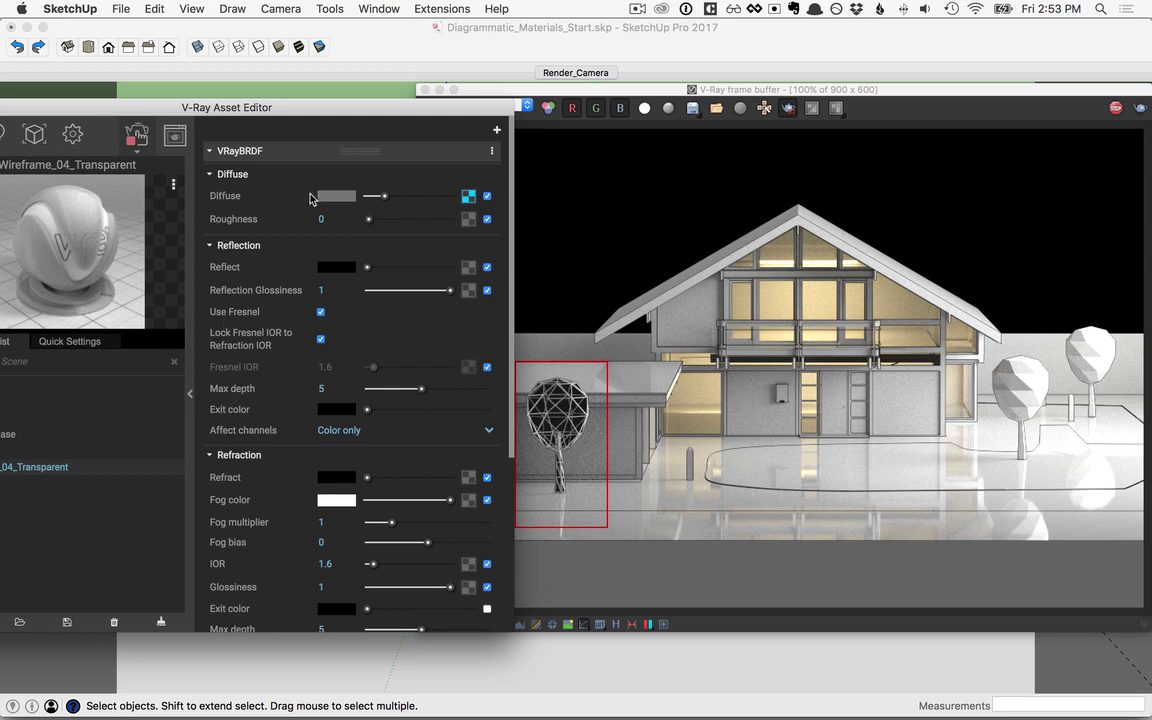
{"action": "left_click", "coordinate": [469, 197]}
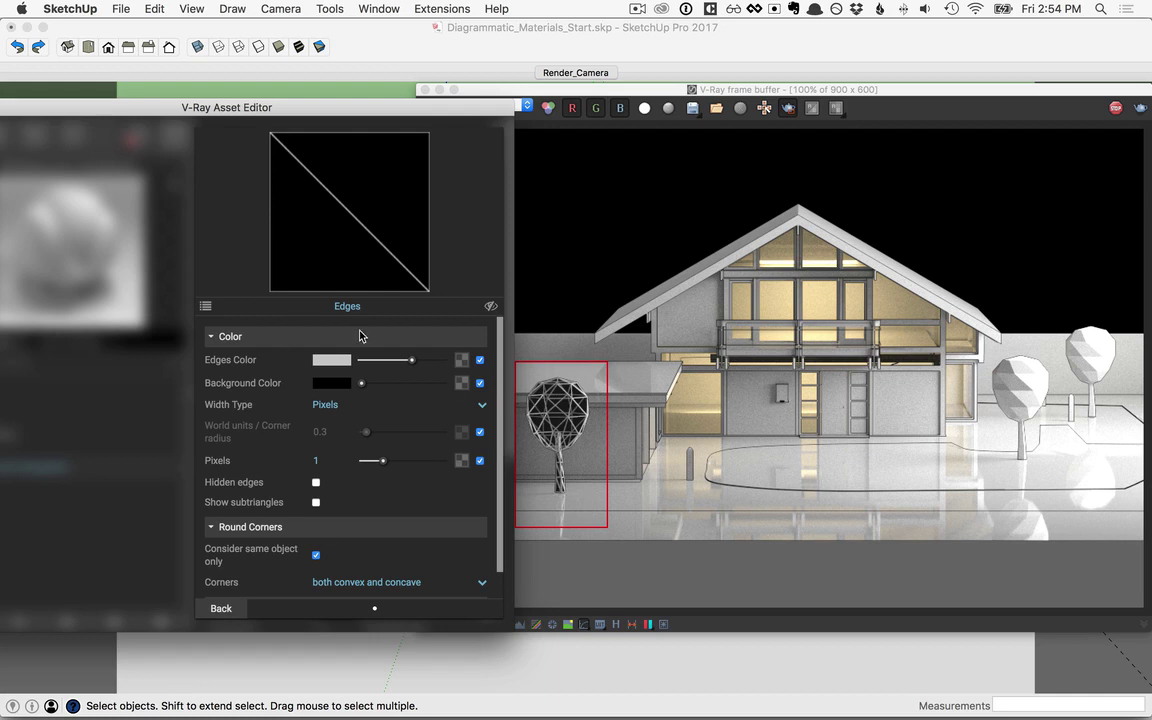
{"action": "left_click", "coordinate": [221, 609]}
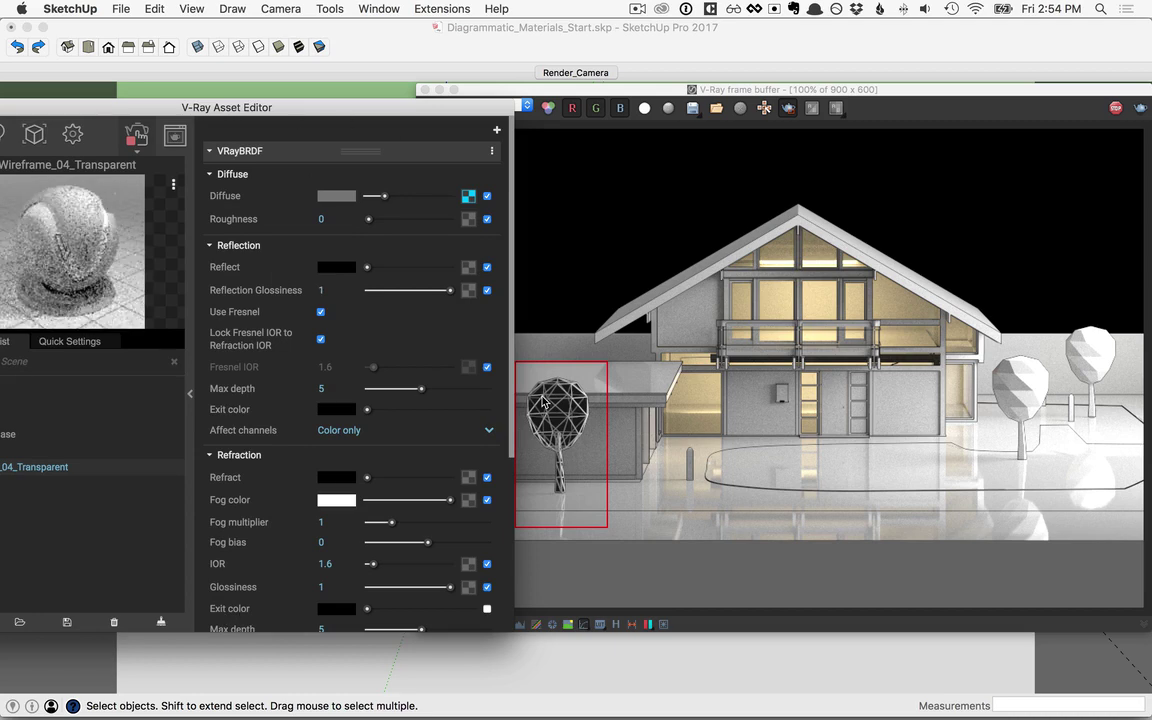
- Close the frame buffer and render progress windows to uncover the model
{"action": "left_click", "coordinate": [424, 89]}
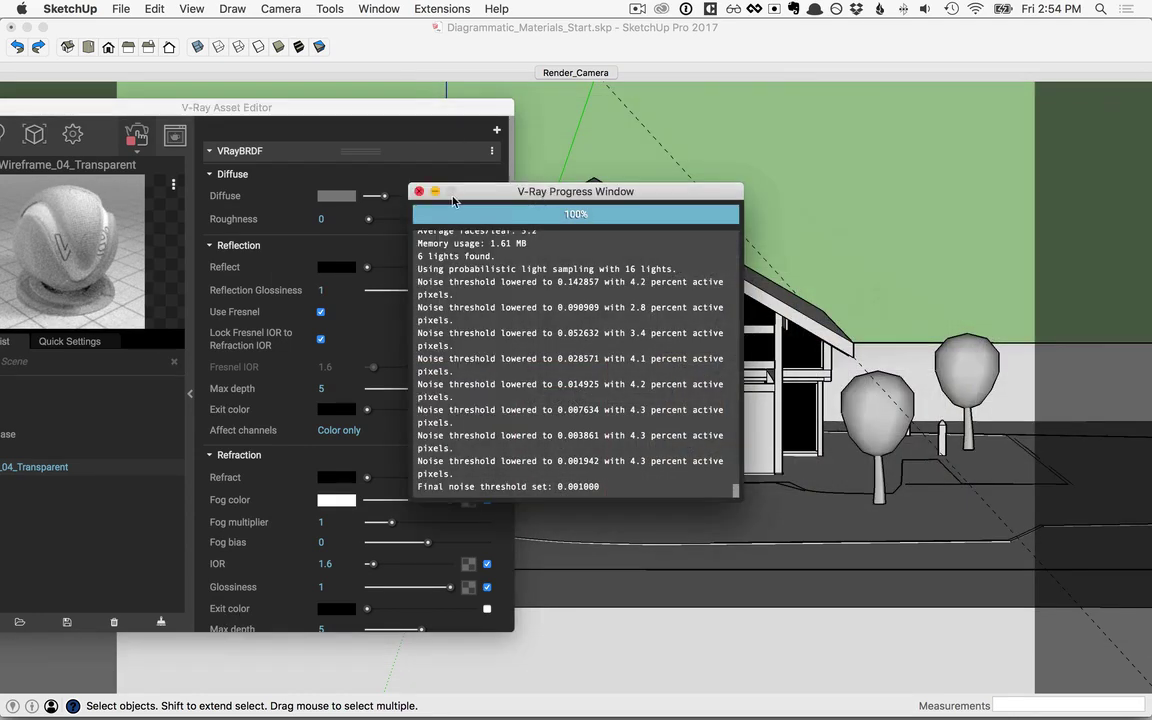
{"action": "left_click", "coordinate": [420, 189]}
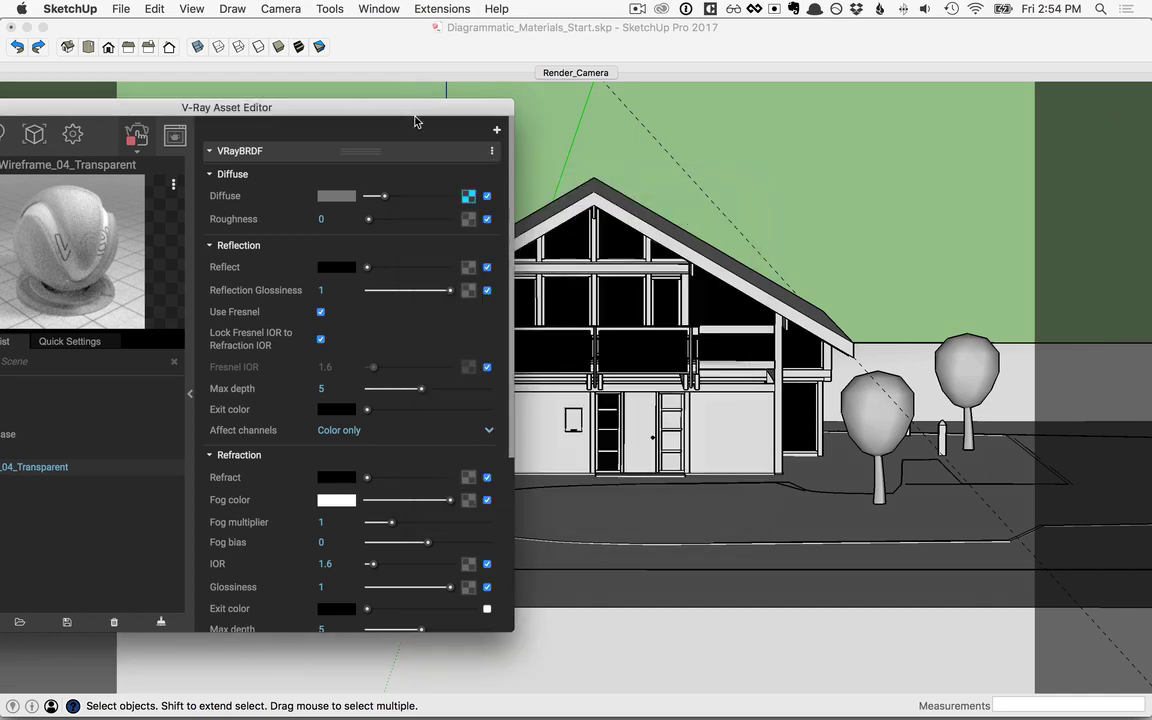
{"action": "left_click", "coordinate": [190, 390]}
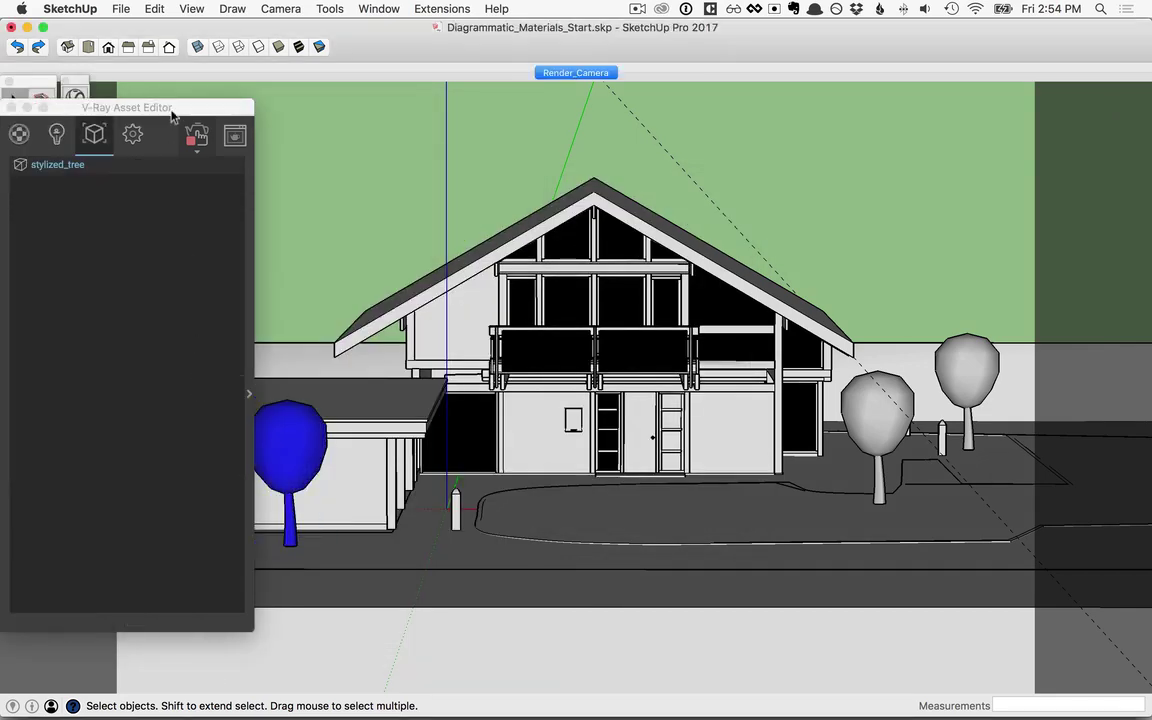
{"action": "left_click_drag", "start_coordinate": [156, 104], "coordinate": [138, 490]}
- Apply Wireframe_04_Transparent to the two trees right of the house
{"action": "left_click", "coordinate": [895, 443]}
{"action": "left_click", "coordinate": [959, 378], "text": "shift"}
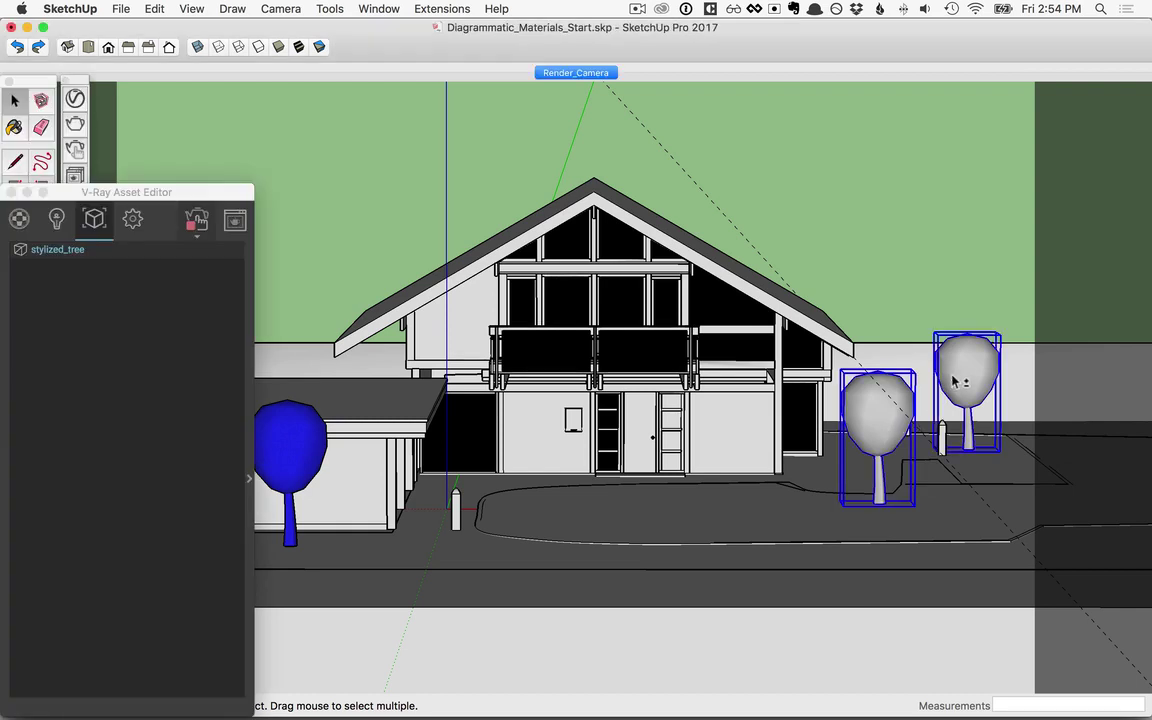
{"action": "left_click", "coordinate": [148, 122]}
{"action": "right_click", "coordinate": [187, 458]}
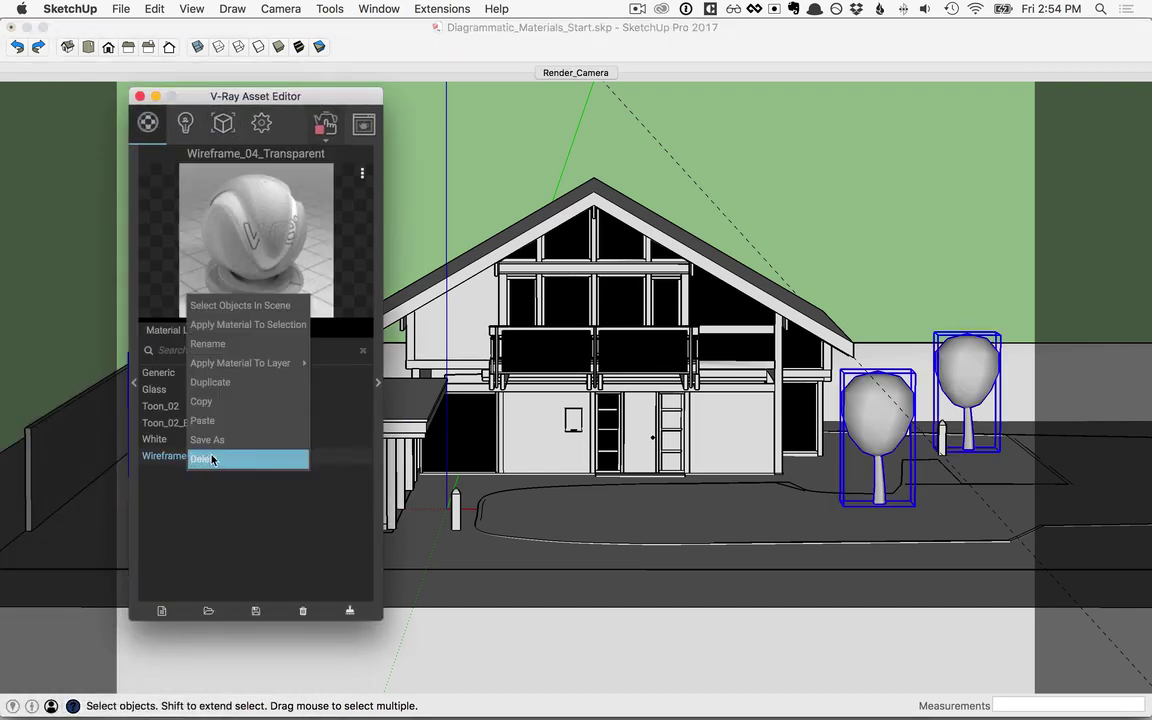
{"action": "left_click", "coordinate": [200, 318]}
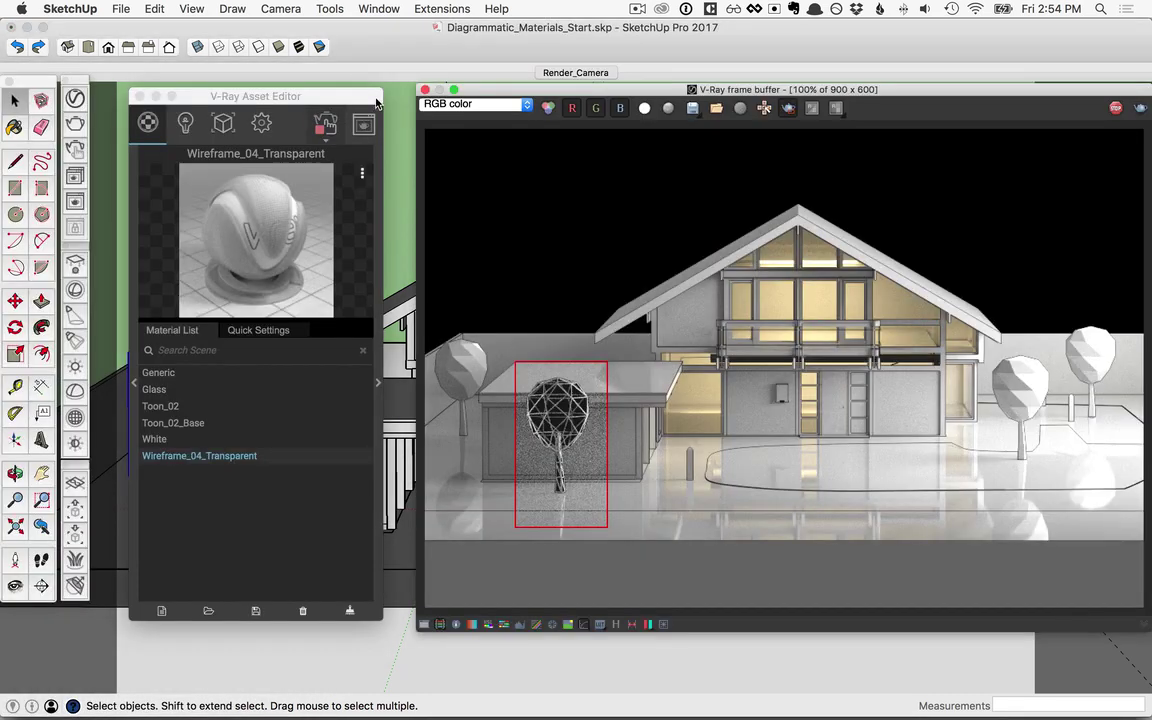
{"action": "mouse_move", "coordinate": [377, 101]}
{"action": "left_mouse_down"}
{"action": "mouse_move", "coordinate": [627, 101]}
{"action": "mouse_move", "coordinate": [631, 114]}
{"action": "left_mouse_up"}
- Add a library material to the scene list and render a region over the house's right half
{"action": "left_click", "coordinate": [388, 394]}
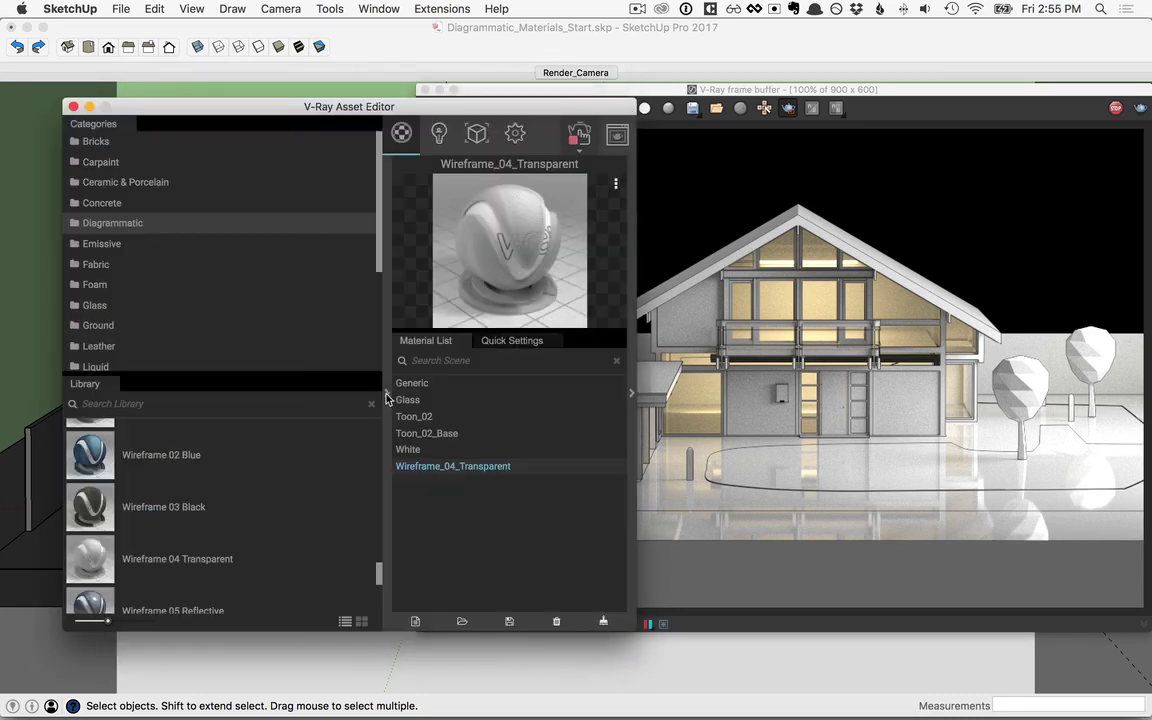
{"action": "scroll", "coordinate": [172, 525], "scroll_direction": "up", "scroll_amount": 10}
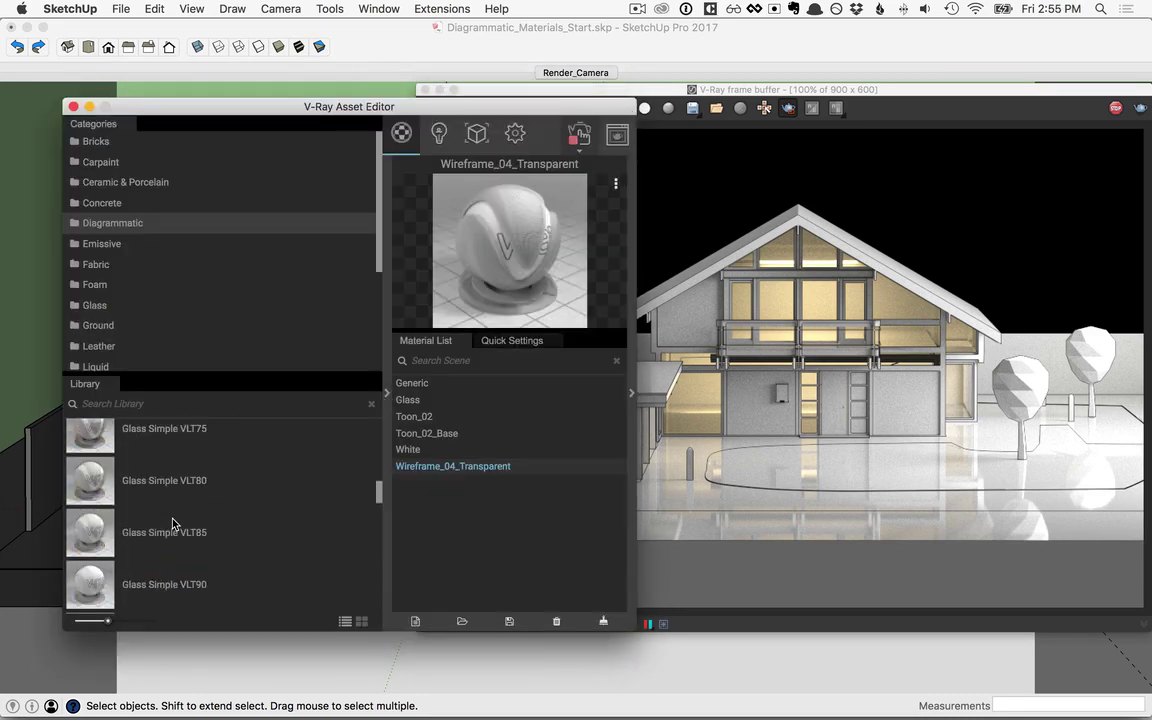
{"action": "scroll", "coordinate": [172, 525], "scroll_direction": "up", "scroll_amount": 3}
{"action": "left_click_drag", "start_coordinate": [172, 478], "coordinate": [460, 428]}
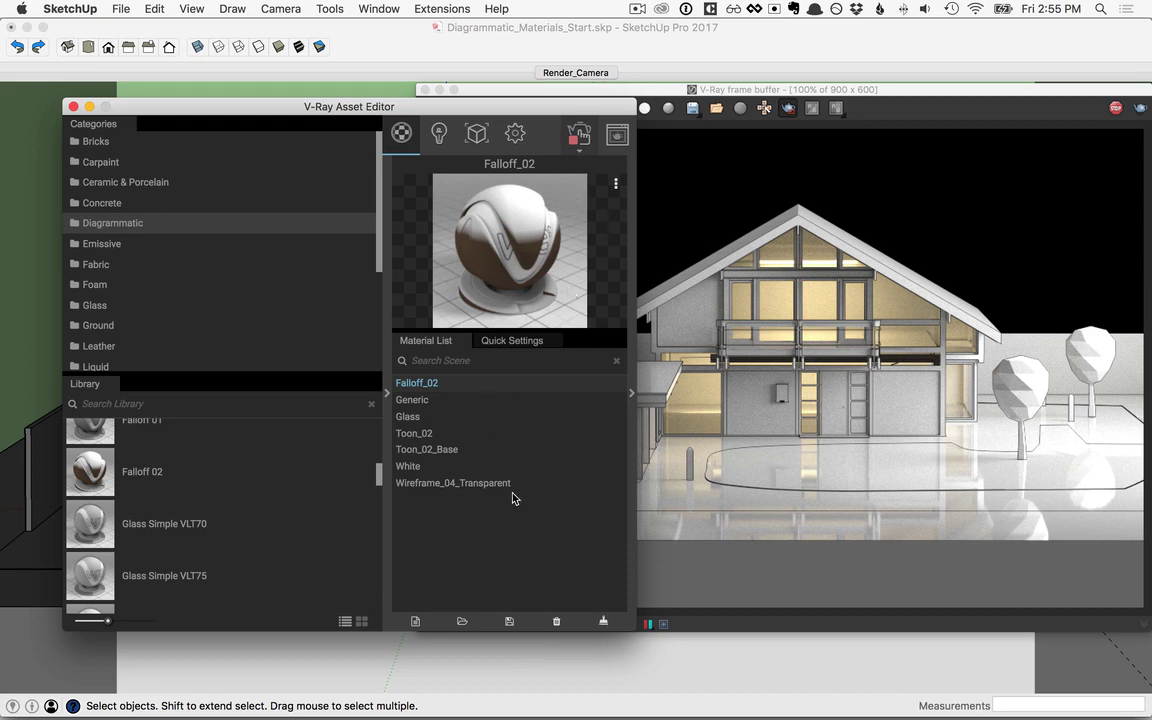
{"action": "left_click", "coordinate": [650, 540]}
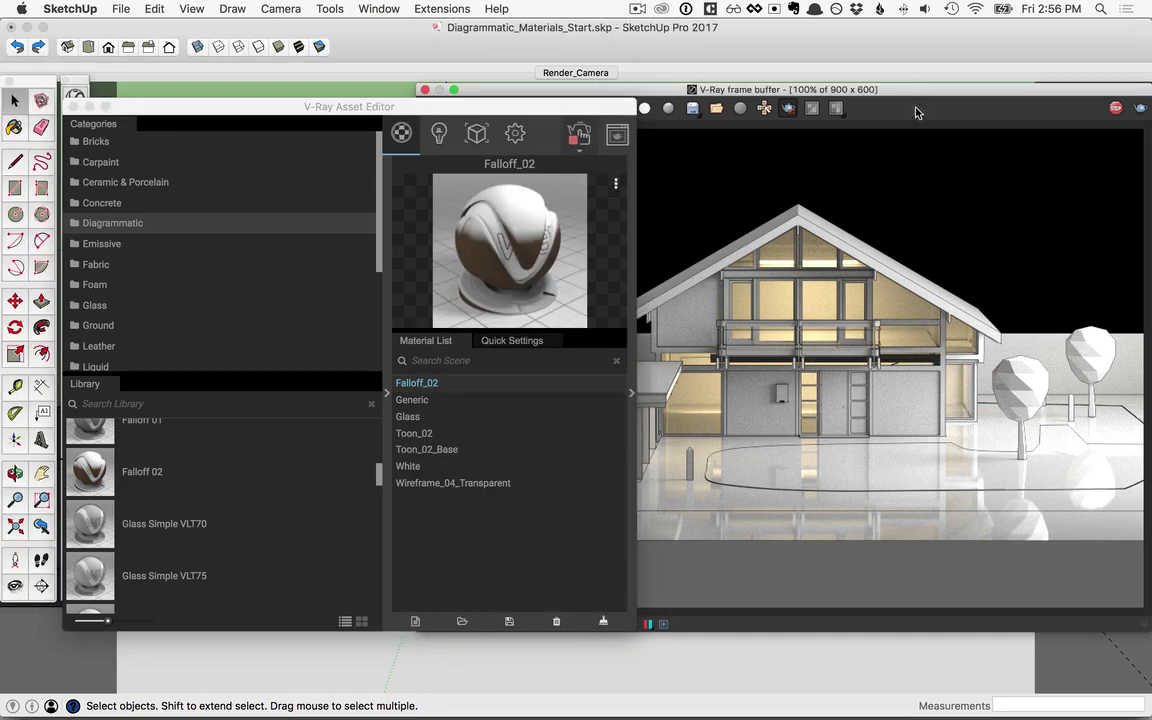
{"action": "left_click_drag", "start_coordinate": [783, 192], "coordinate": [1023, 478]}
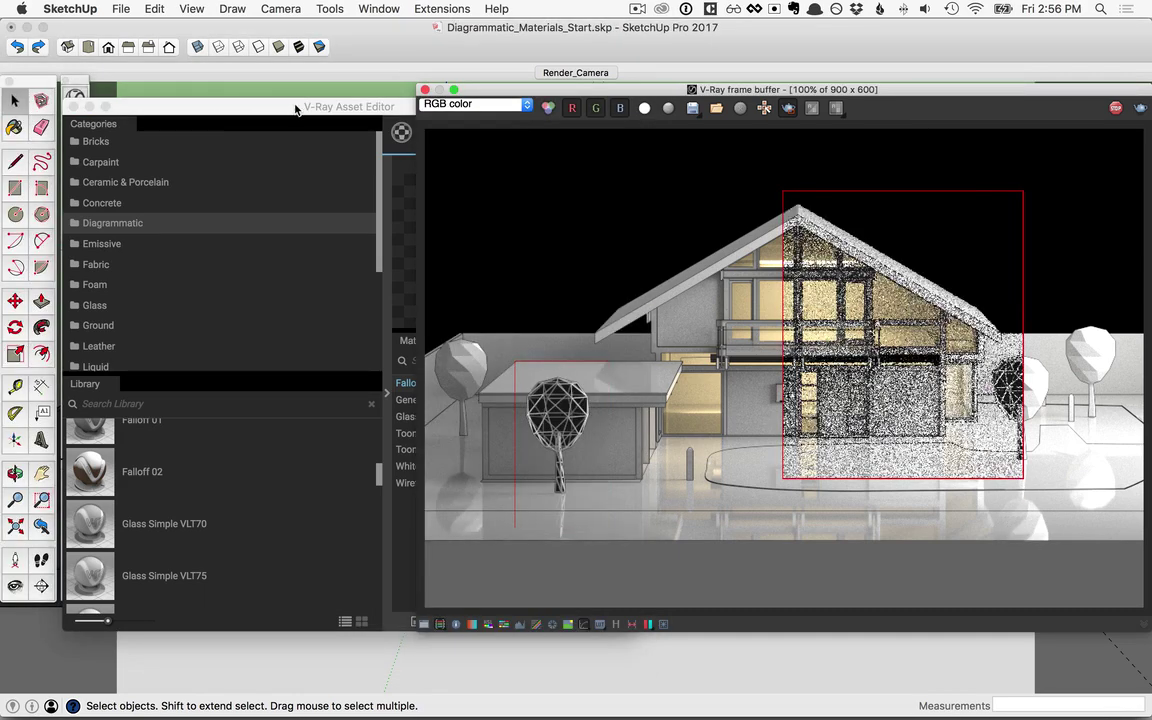
- Select every object using Toon_02 and apply Falloff_02 to them
{"action": "left_click", "coordinate": [413, 390]}
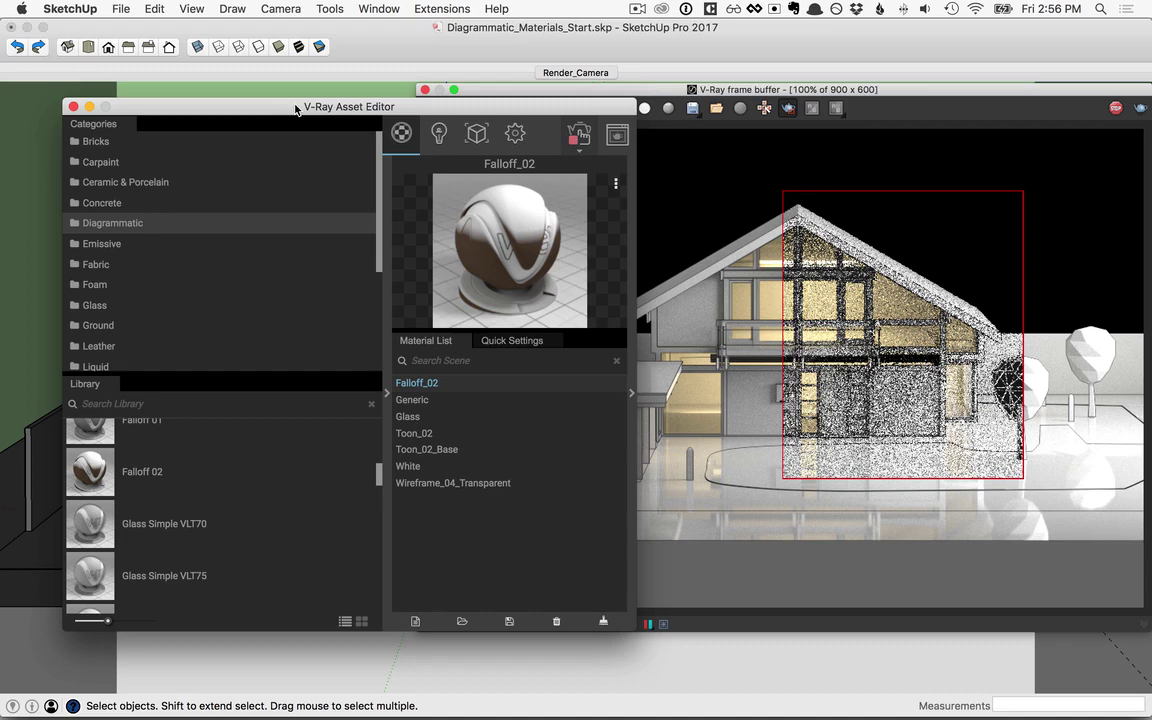
{"action": "left_click", "coordinate": [410, 436]}
{"action": "right_click", "coordinate": [410, 440]}
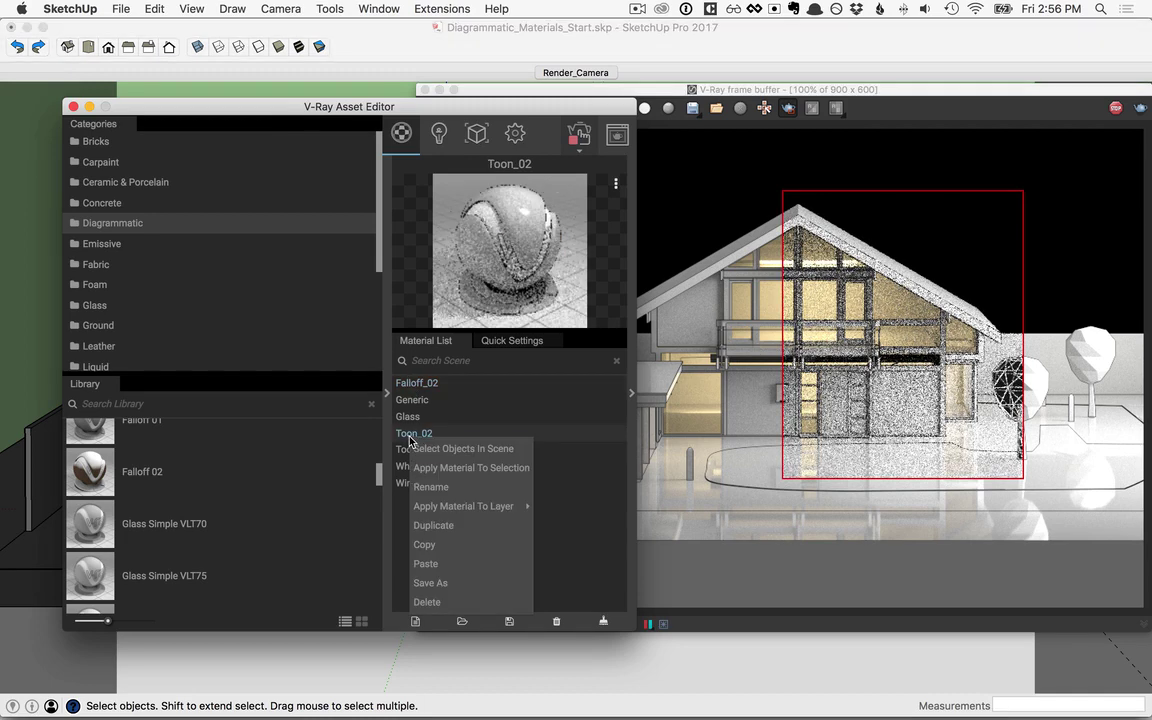
{"action": "left_click", "coordinate": [455, 452]}
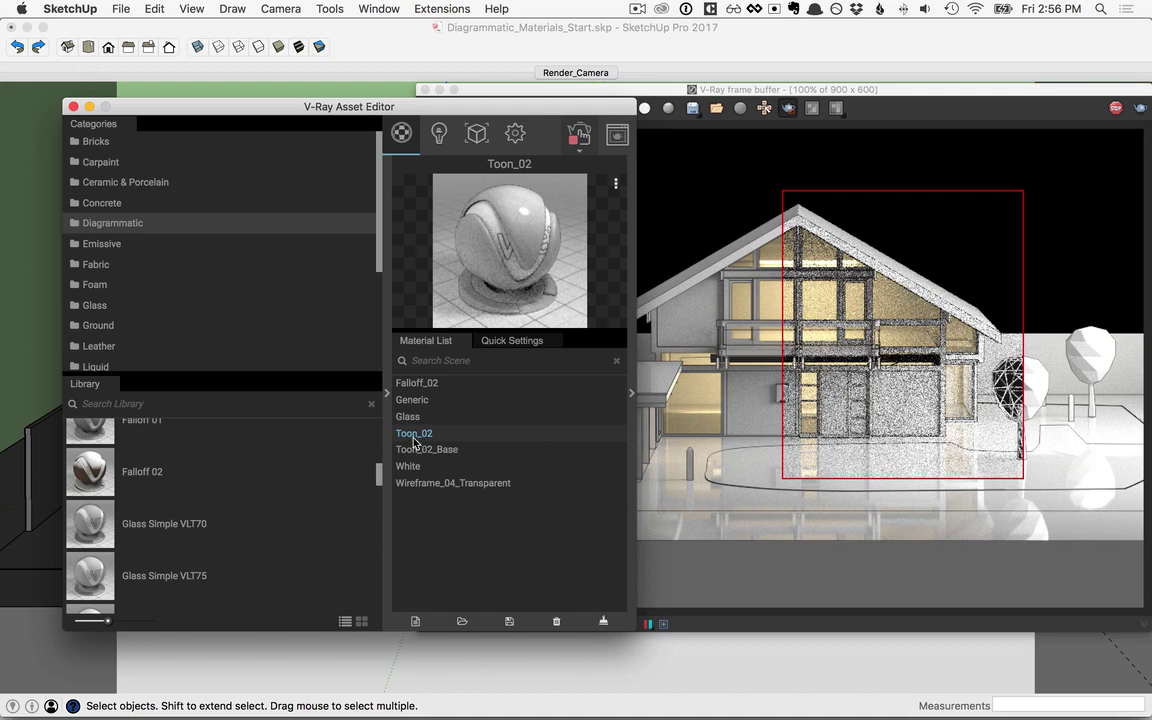
{"action": "left_click", "coordinate": [414, 384]}
{"action": "right_click", "coordinate": [413, 386]}
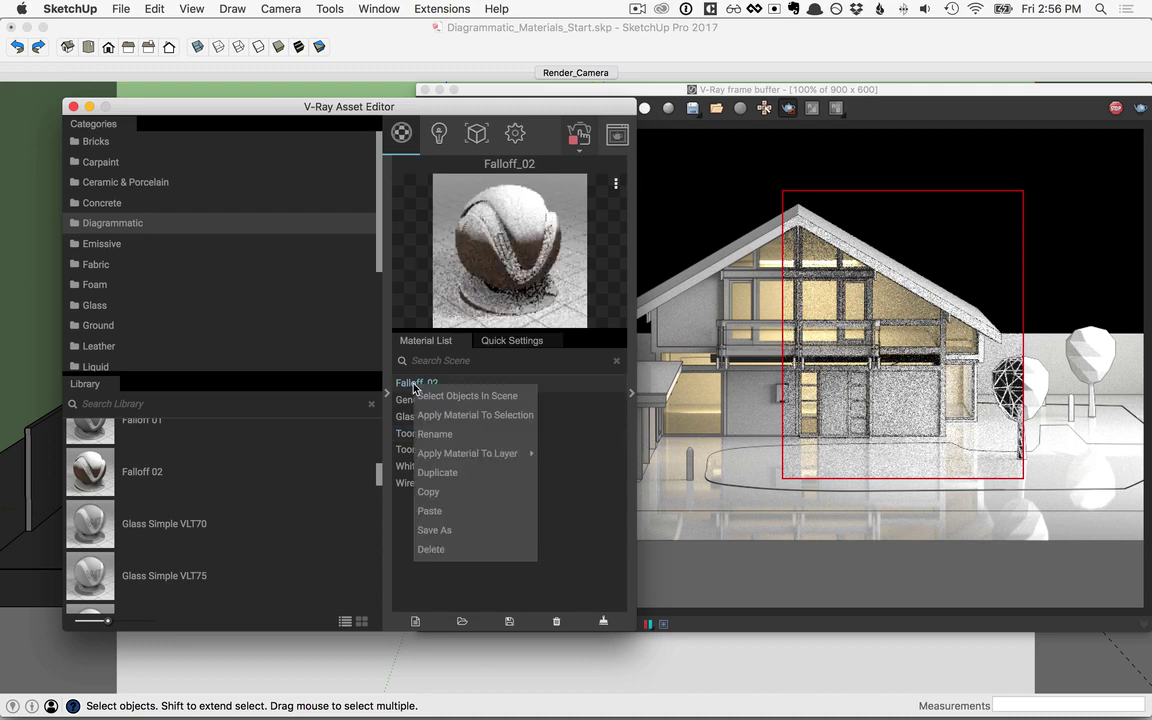
{"action": "left_click", "coordinate": [461, 415]}
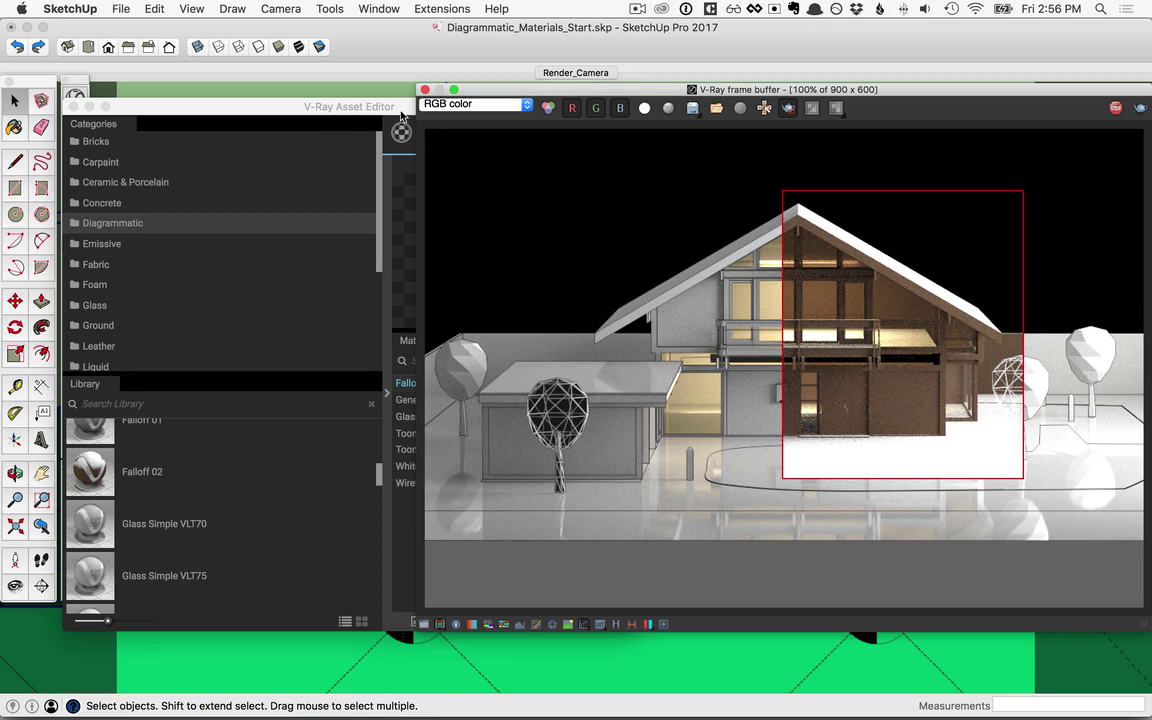
- Open Falloff_02's diffuse mix texture and change Source A from brown to cyan
{"action": "left_click", "coordinate": [362, 104]}
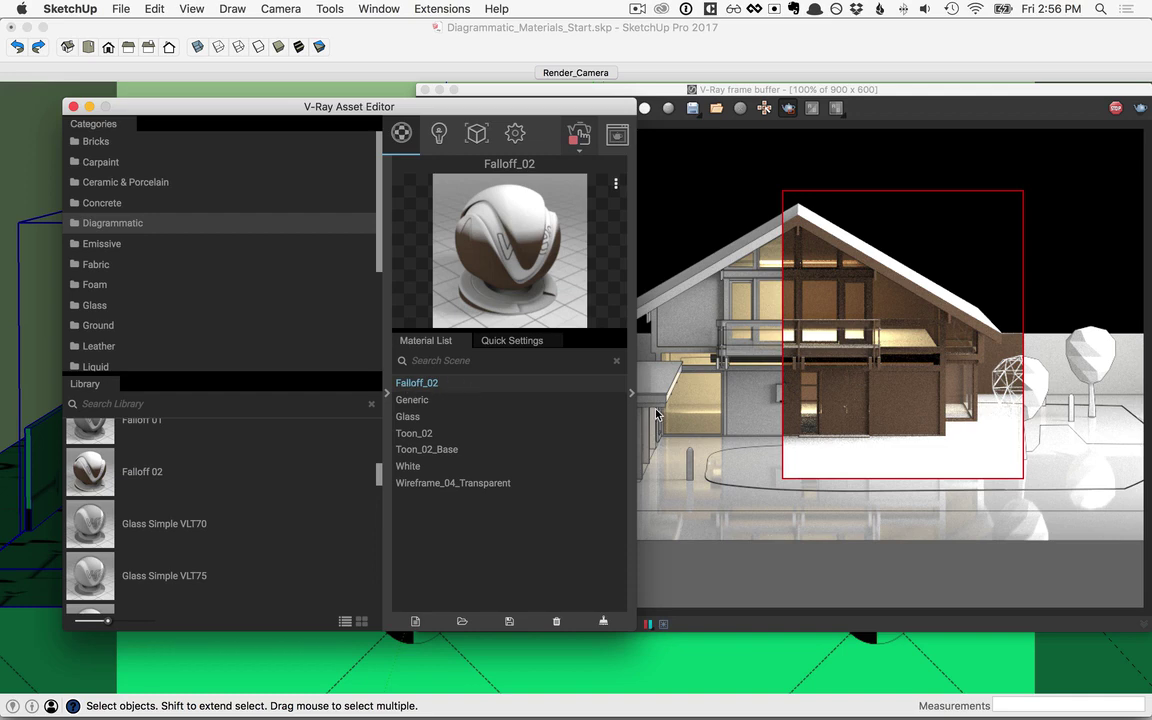
{"action": "left_click", "coordinate": [631, 392]}
{"action": "left_click_drag", "start_coordinate": [700, 106], "coordinate": [477, 104]}
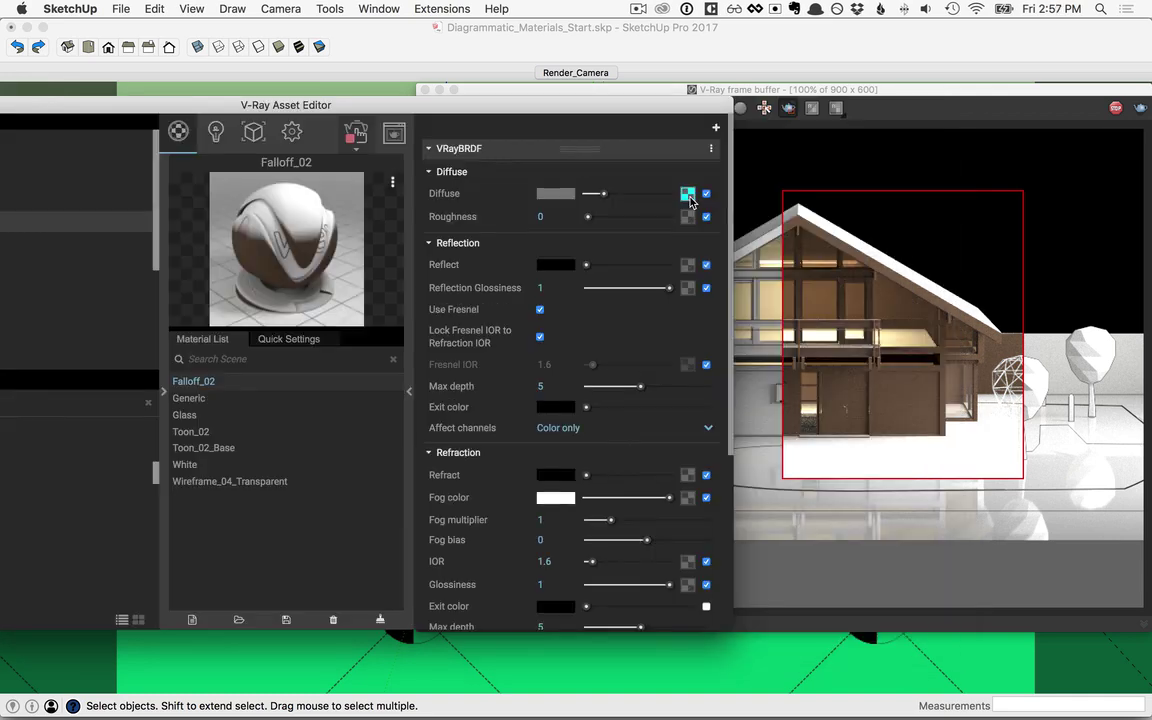
{"action": "left_click", "coordinate": [688, 195]}
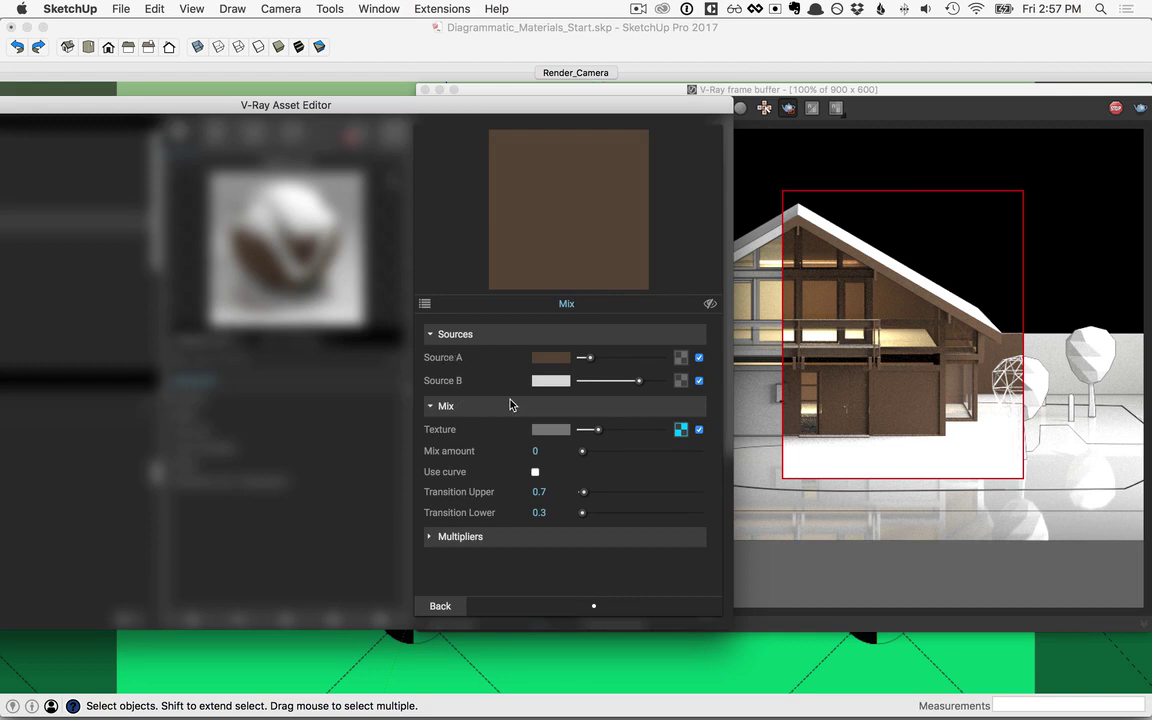
{"action": "left_click", "coordinate": [551, 357]}
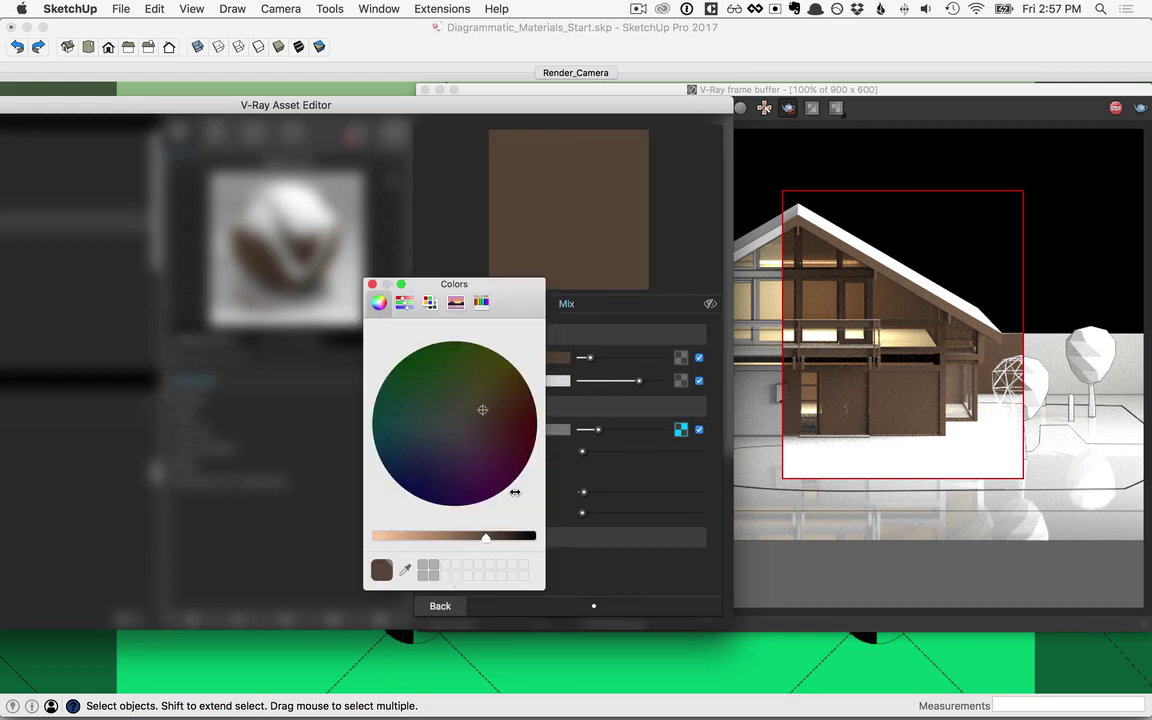
{"action": "left_click_drag", "start_coordinate": [486, 537], "coordinate": [402, 537]}
{"action": "left_click_drag", "start_coordinate": [424, 458], "coordinate": [410, 437]}
- Adjust Source B's grey brightness and return to the Falloff_02 material settings
{"action": "left_click", "coordinate": [557, 380]}
{"action": "left_click_drag", "start_coordinate": [405, 537], "coordinate": [440, 538]}
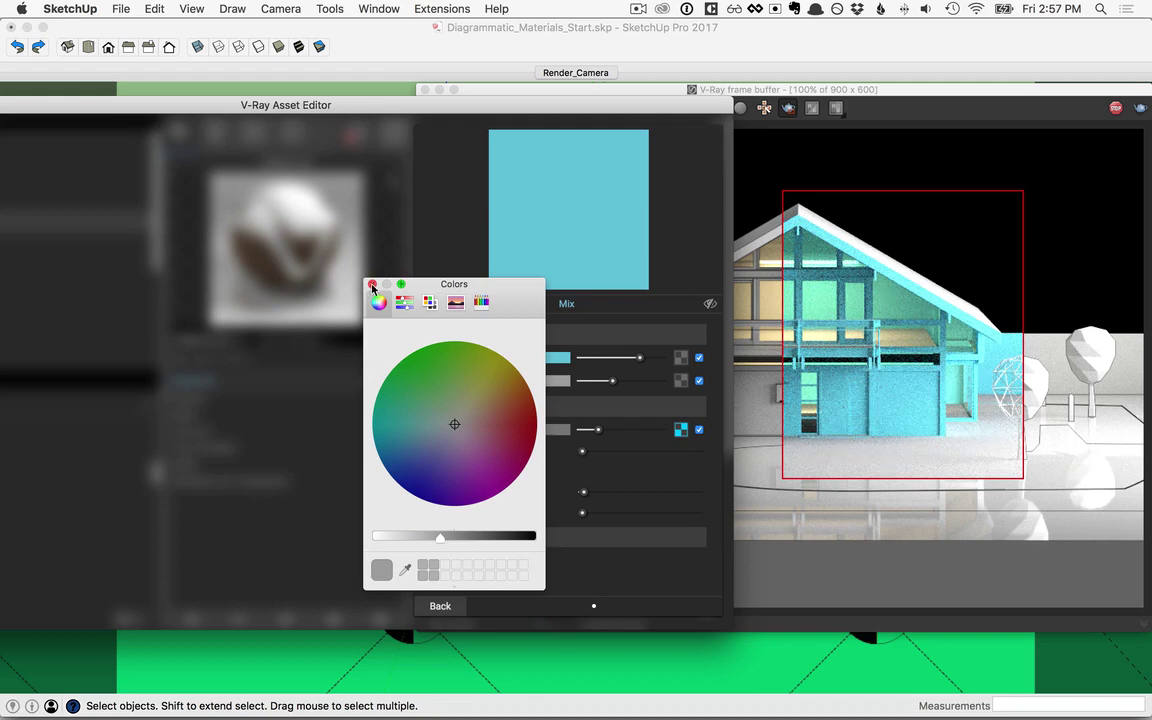
{"action": "left_click", "coordinate": [372, 287]}
{"action": "left_click", "coordinate": [440, 606]}
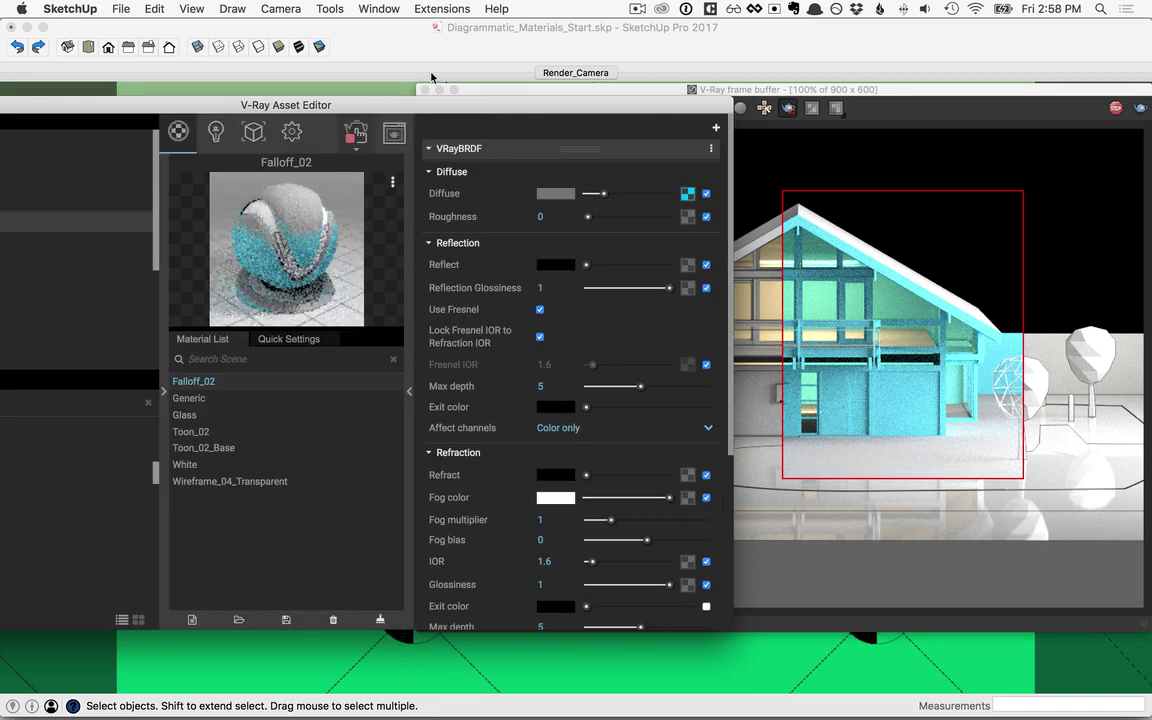
{"action": "left_click", "coordinate": [409, 390]}
{"action": "left_click_drag", "start_coordinate": [200, 104], "coordinate": [386, 95]}
- Add MaquetteWood A01 and B01 from the Diagrammatic library to the scene materials
{"action": "left_click_drag", "start_coordinate": [337, 463], "coordinate": [321, 487]}
{"action": "scroll", "coordinate": [321, 487], "scroll_direction": "down", "scroll_amount": 5}
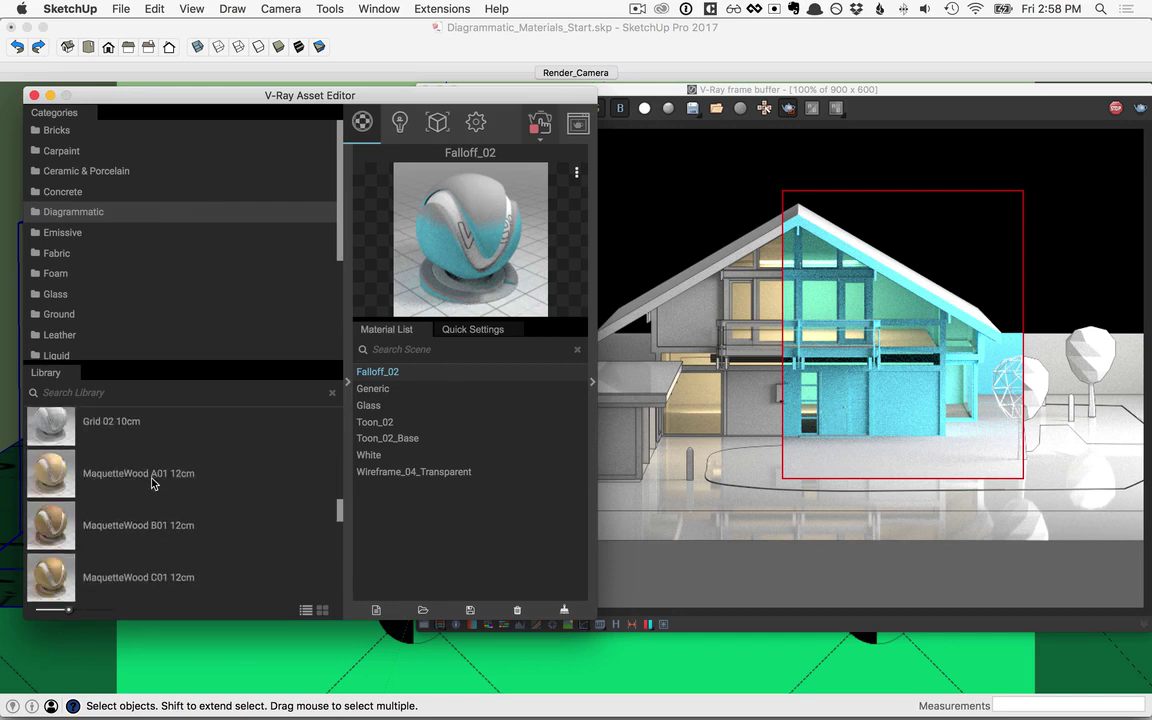
{"action": "left_click_drag", "start_coordinate": [62, 484], "coordinate": [396, 527]}
{"action": "left_click_drag", "start_coordinate": [47, 527], "coordinate": [440, 540]}
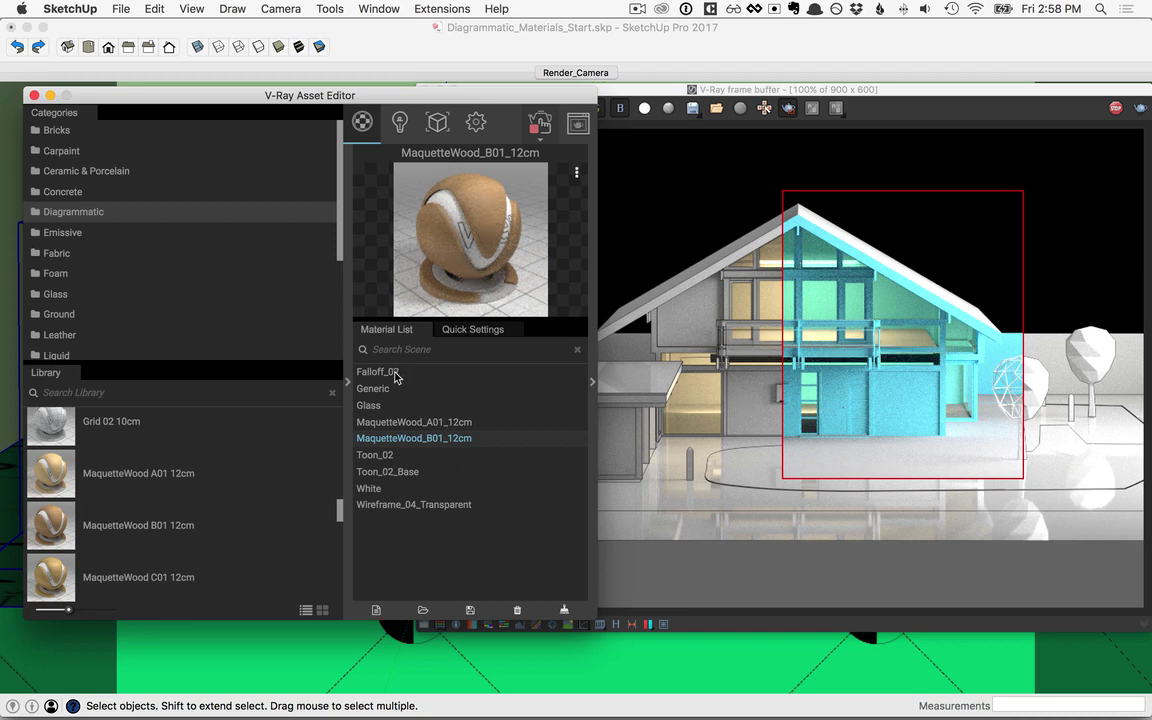
- Apply the maquette wood to the selected house and start a full-frame render
{"action": "left_click_drag", "start_coordinate": [380, 378], "coordinate": [697, 365]}
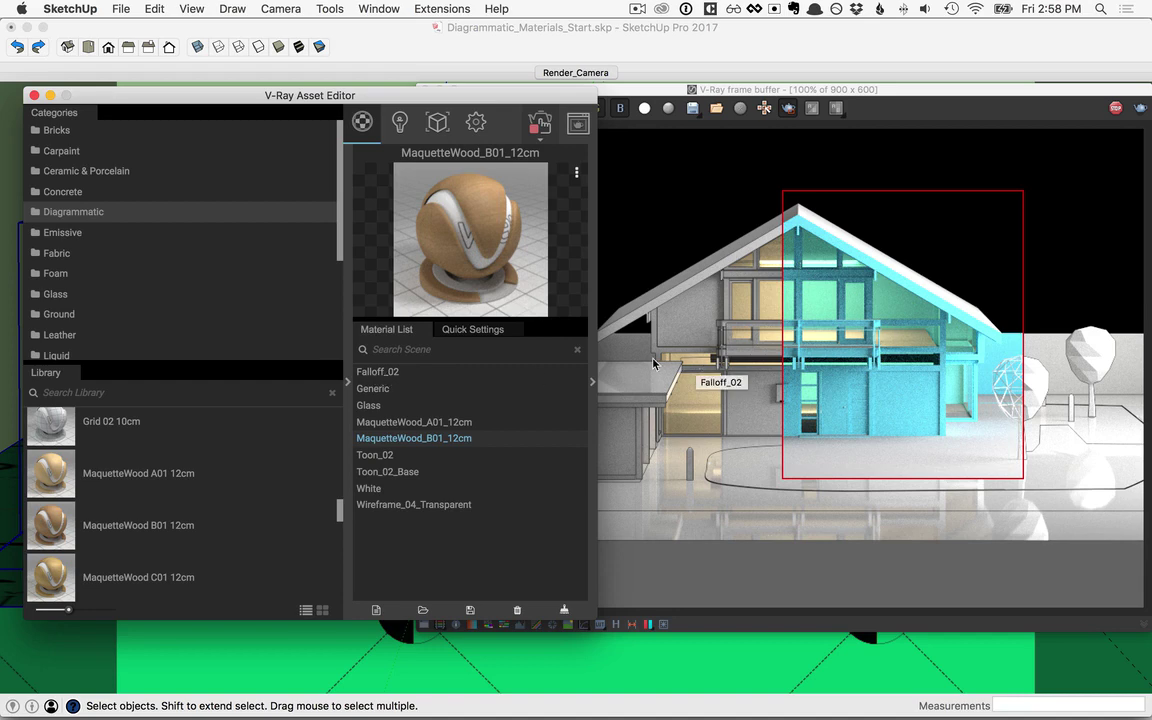
{"action": "right_click", "coordinate": [380, 375]}
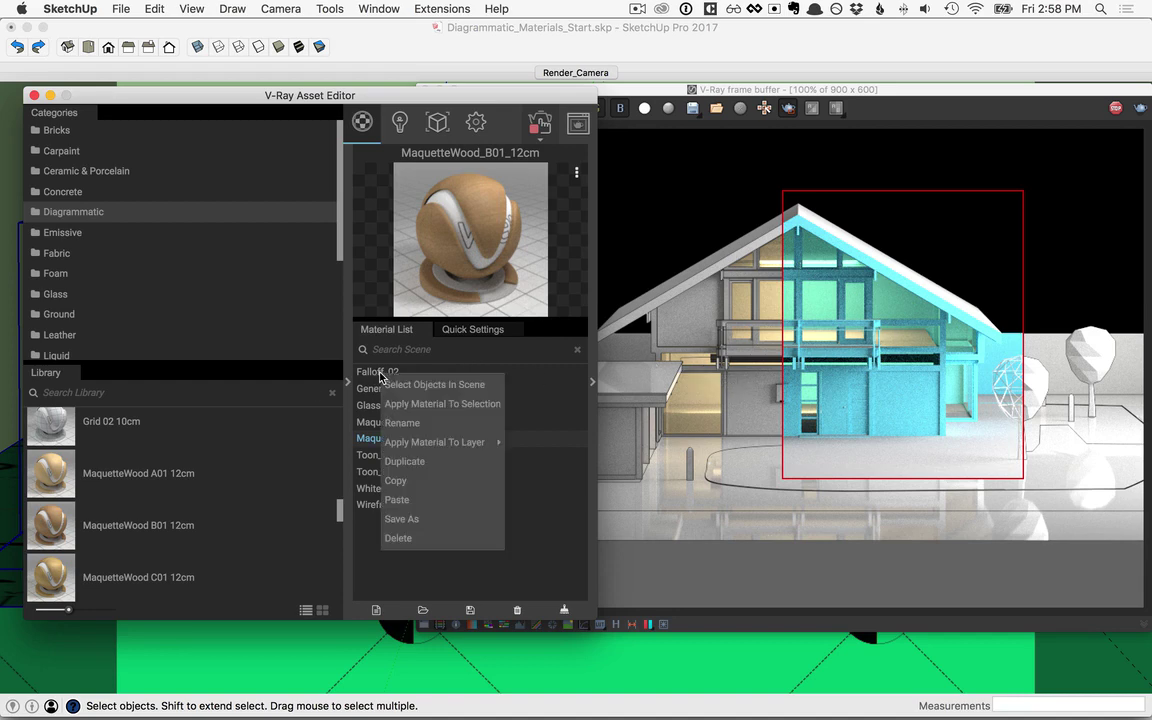
{"action": "key", "text": "Escape"}
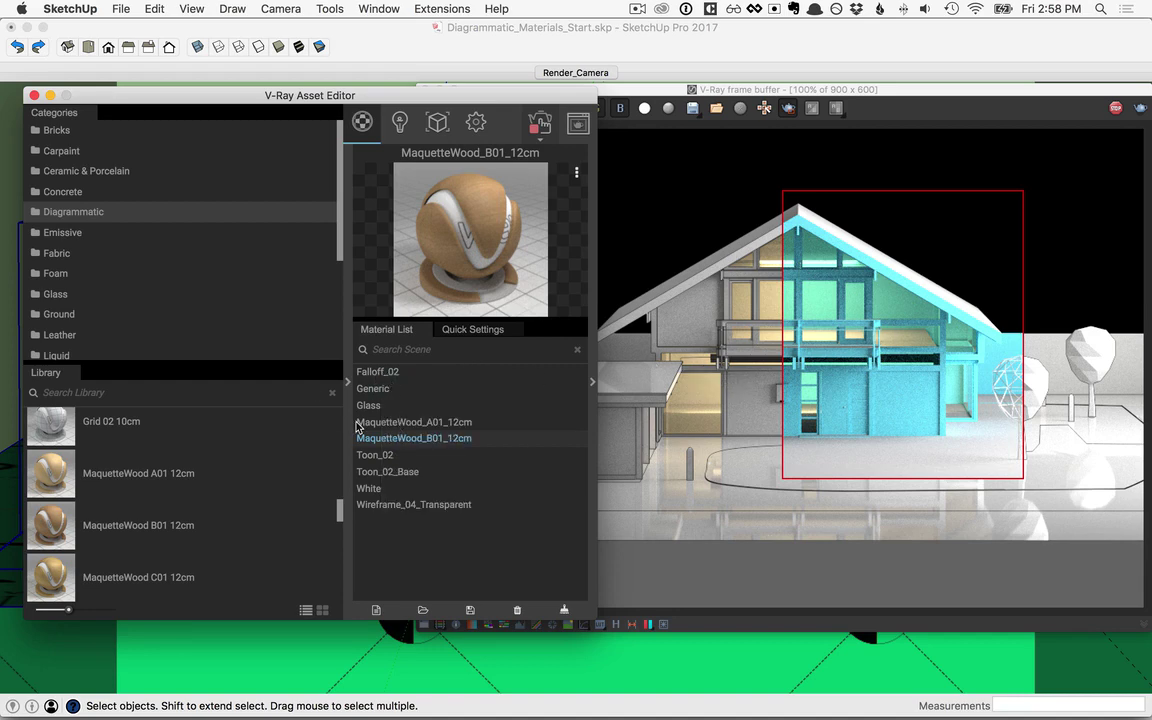
{"action": "right_click", "coordinate": [389, 427]}
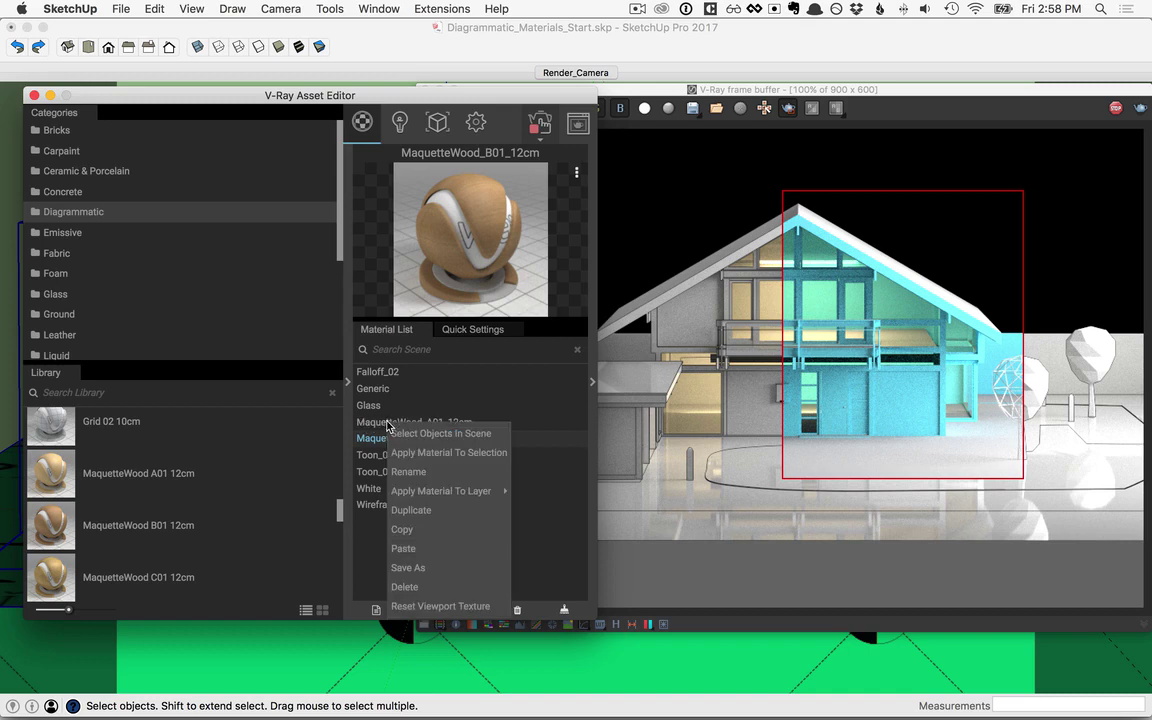
{"action": "left_click", "coordinate": [415, 452]}
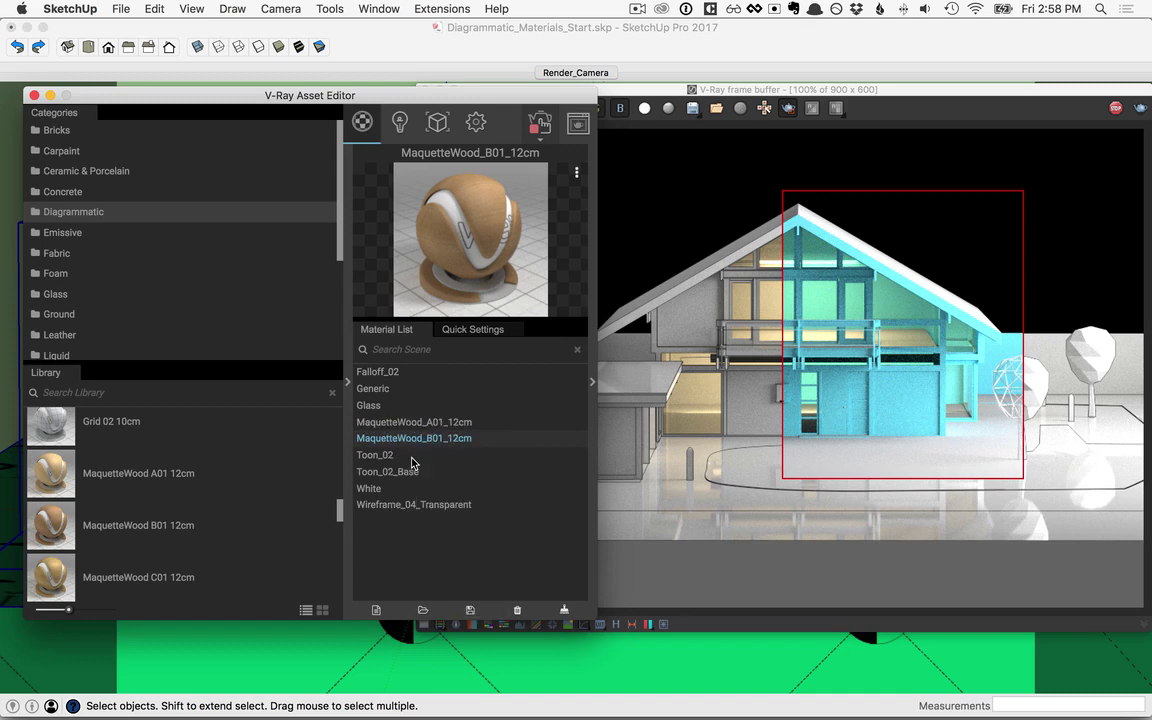
{"action": "left_click", "coordinate": [871, 94]}
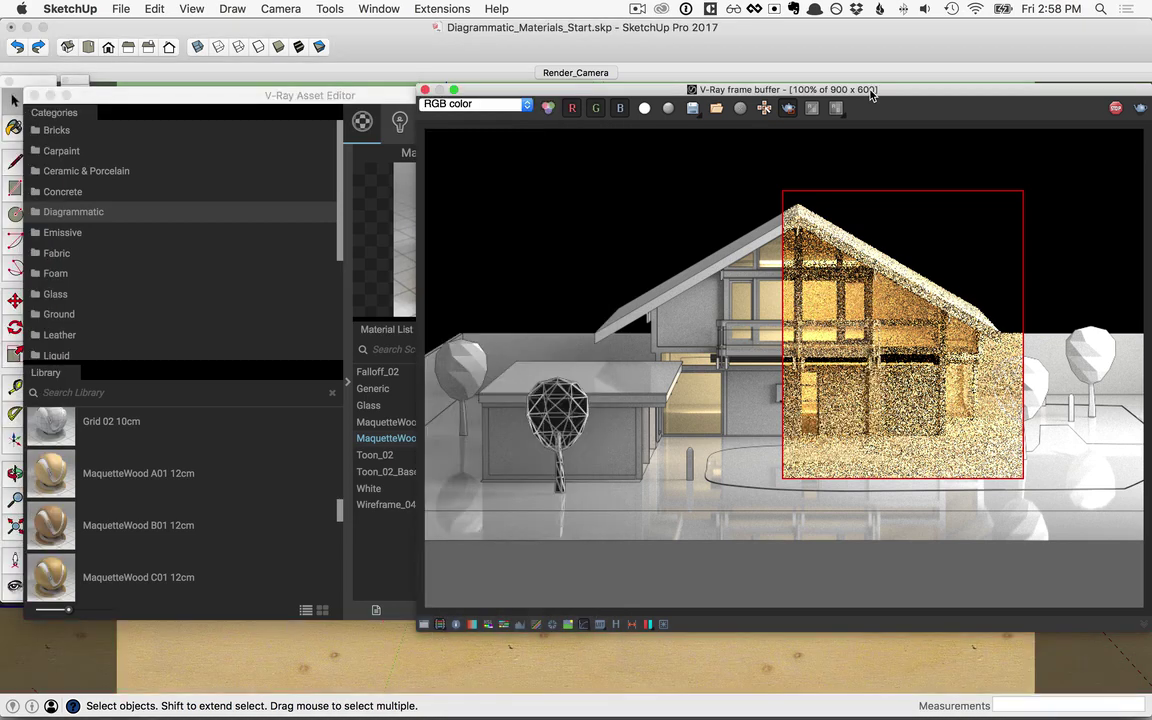
{"action": "left_click", "coordinate": [789, 109]}
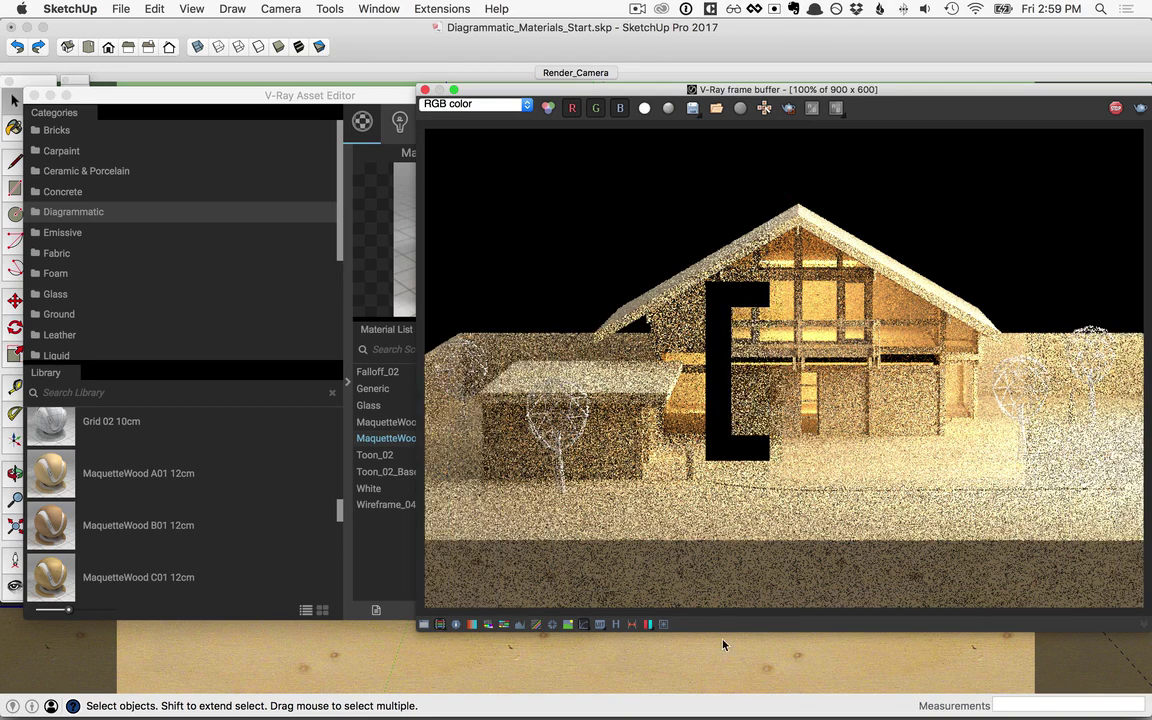
- Apply MaquetteWood_B01_12cm to the ground and path object instead of the house
{"action": "left_click", "coordinate": [425, 90]}
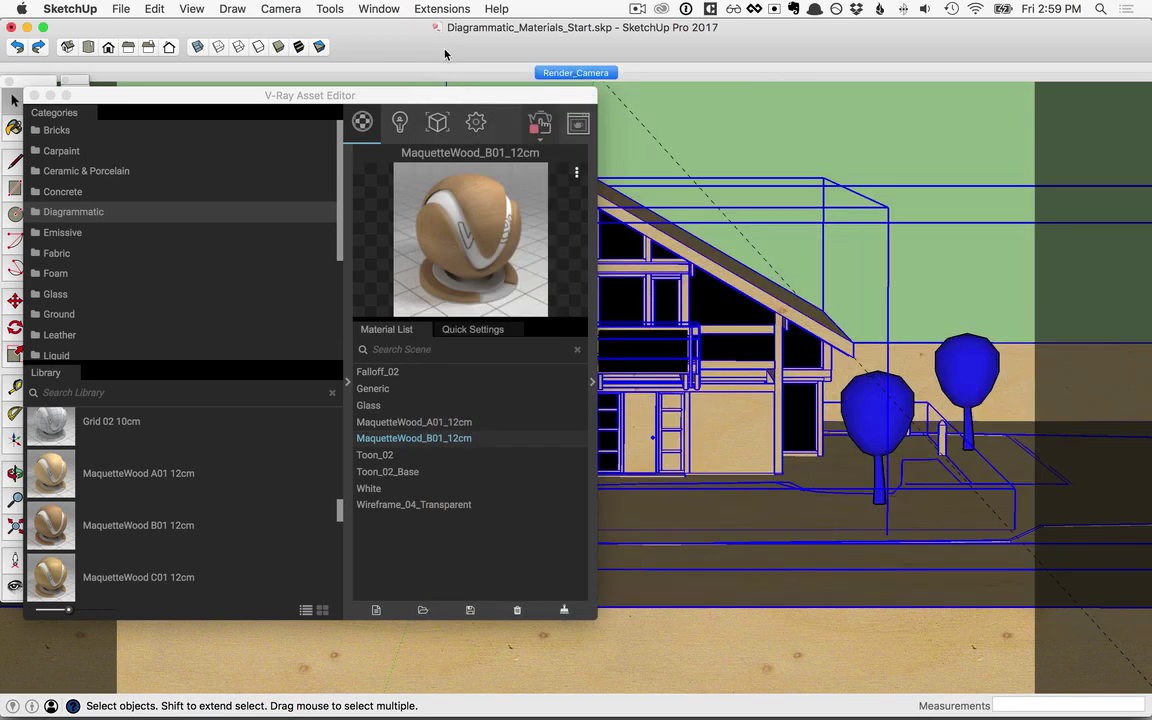
{"action": "left_click", "coordinate": [794, 148]}
{"action": "left_click", "coordinate": [768, 522]}
{"action": "right_click", "coordinate": [360, 440]}
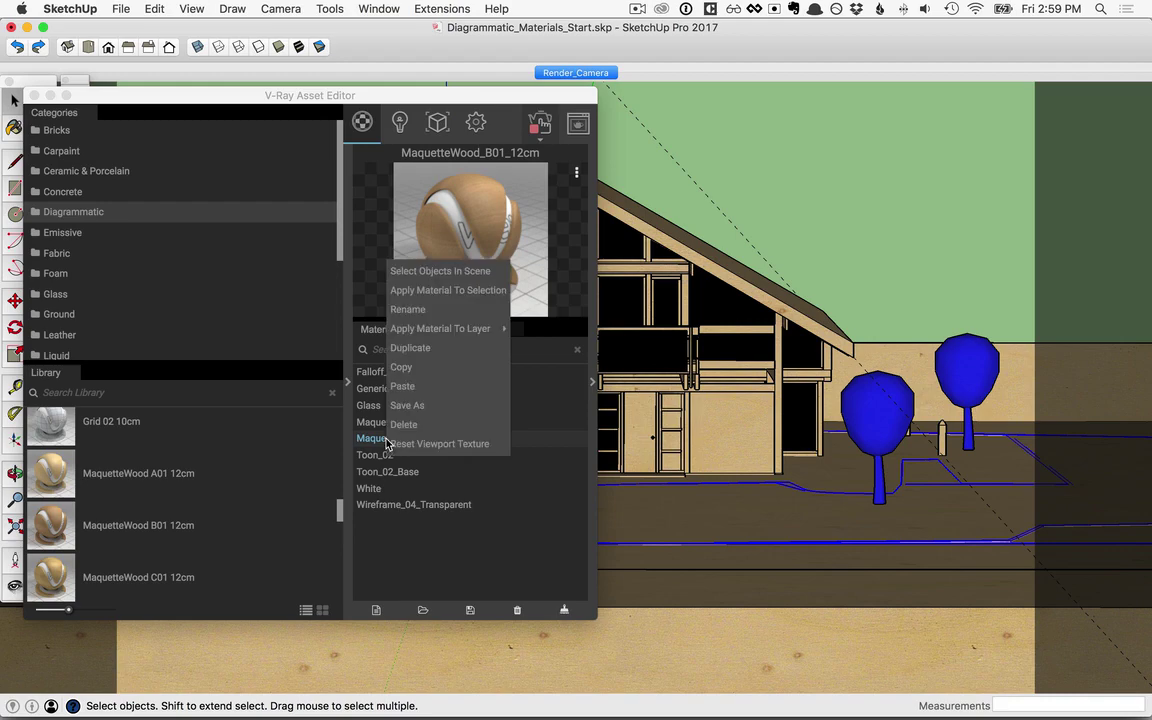
{"action": "left_click", "coordinate": [440, 290]}
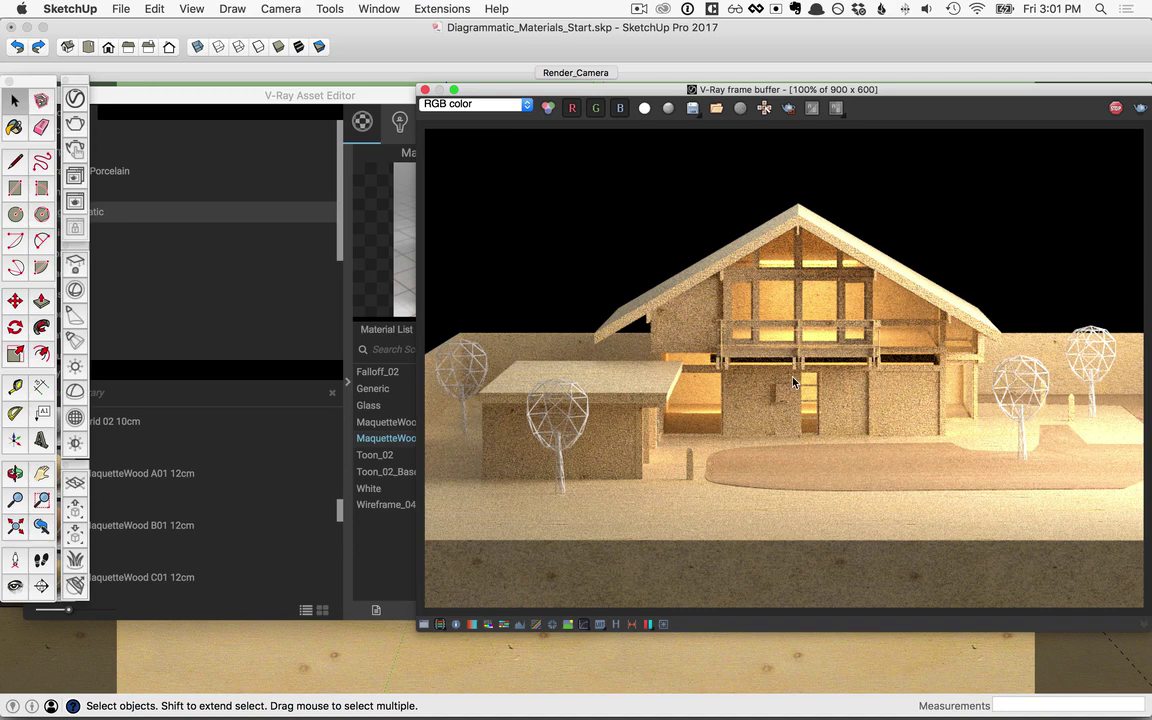
- Enable camera Depth of Field in the V-Ray settings and raise Defocus to 0.361
{"action": "left_click", "coordinate": [308, 97]}
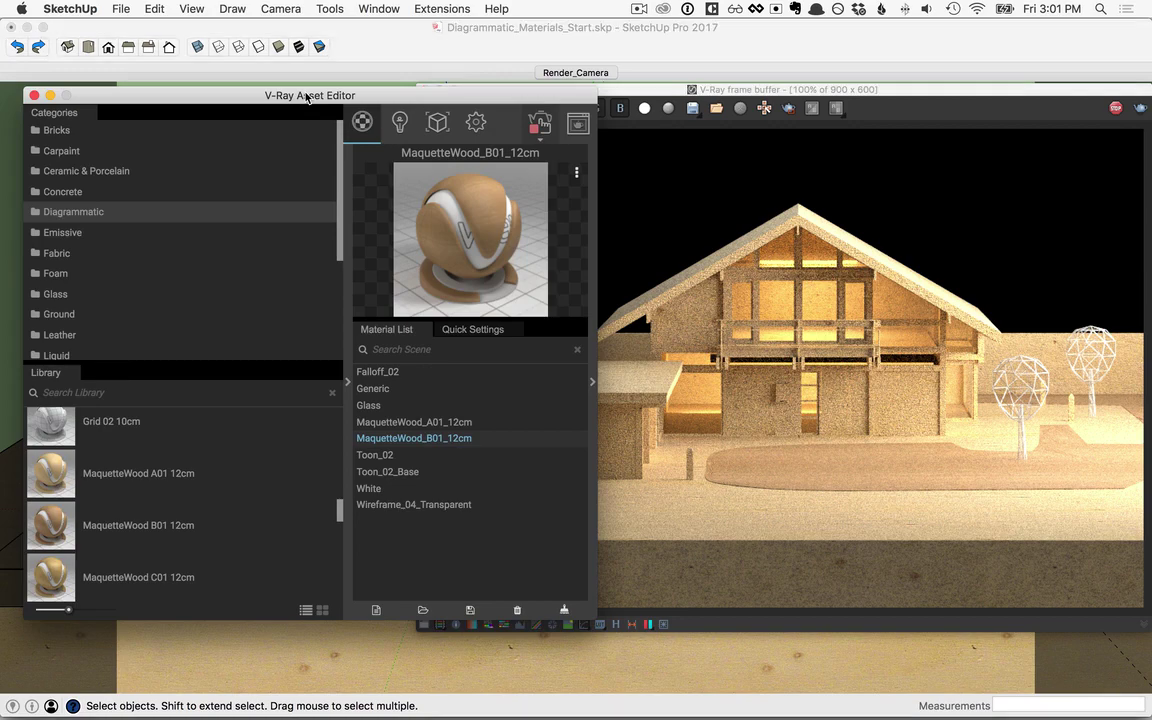
{"action": "left_click", "coordinate": [489, 122]}
{"action": "left_click_drag", "start_coordinate": [535, 101], "coordinate": [349, 104]}
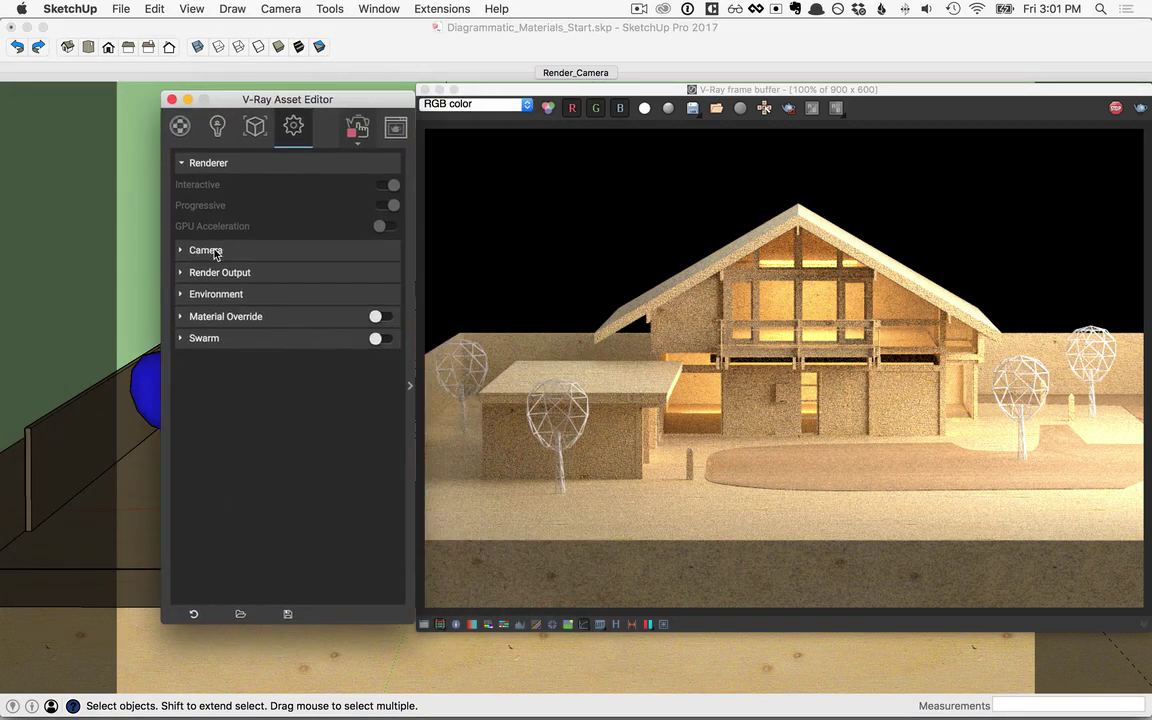
{"action": "left_click", "coordinate": [206, 250]}
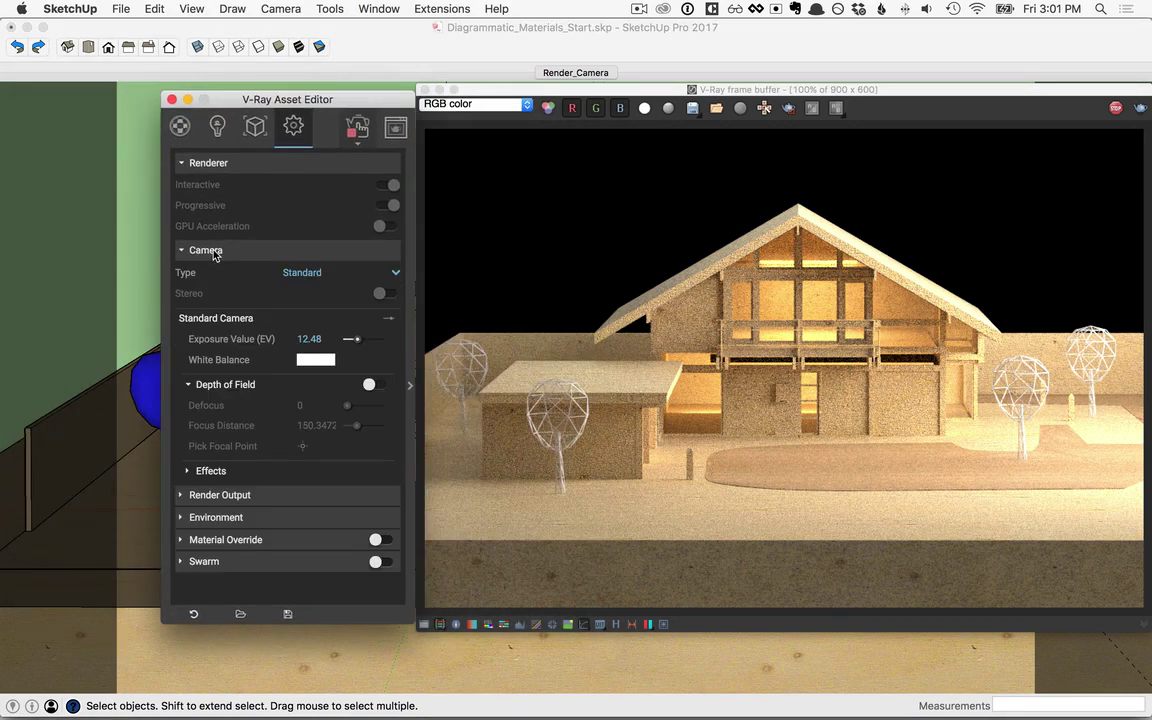
{"action": "left_click", "coordinate": [371, 385]}
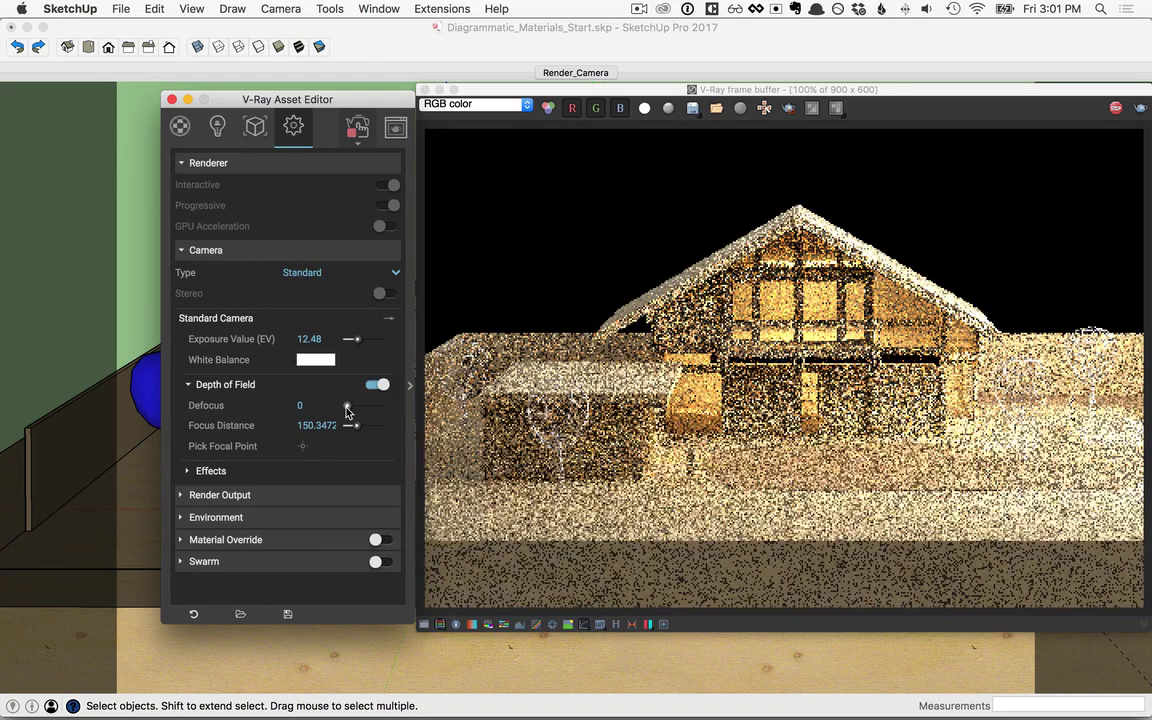
{"action": "left_click_drag", "start_coordinate": [347, 408], "coordinate": [357, 409]}
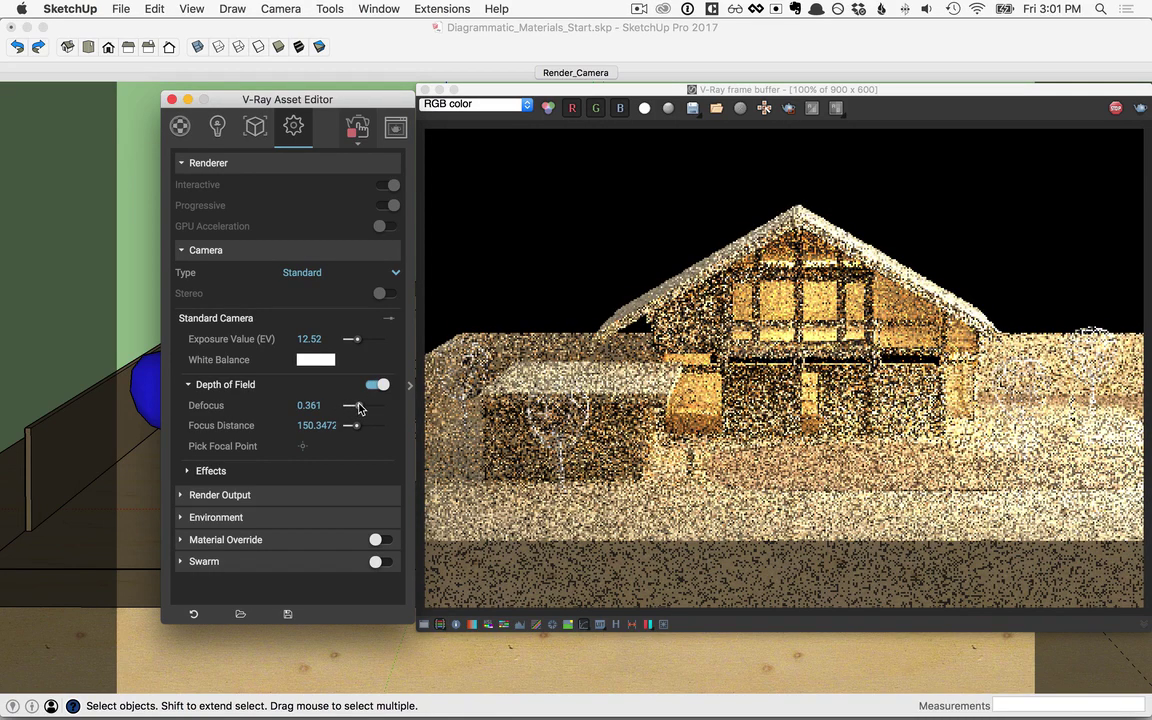